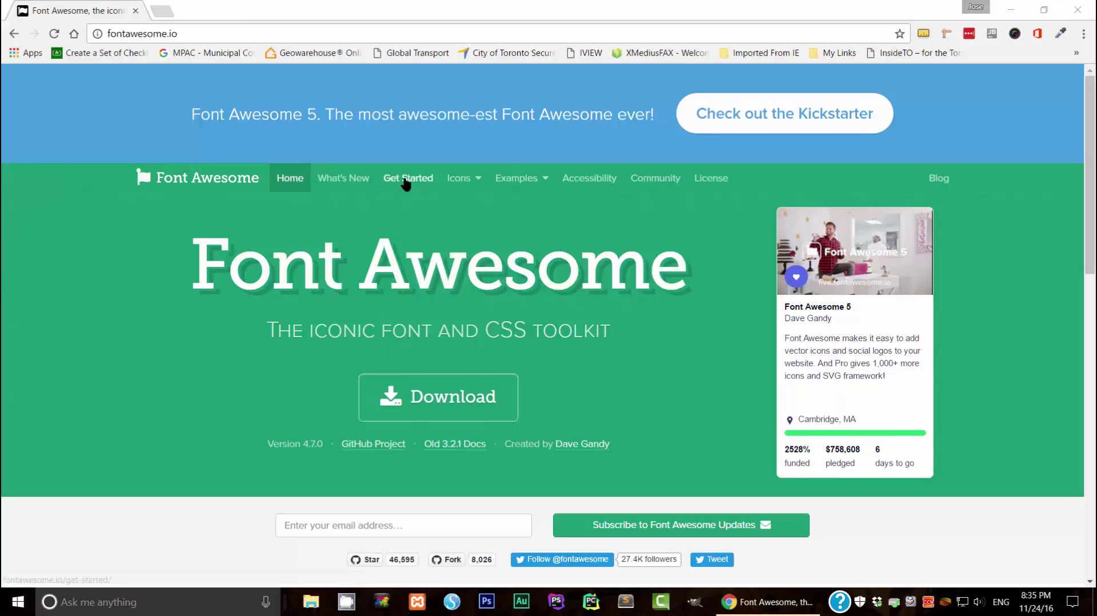
pyautogui.click(407, 181)
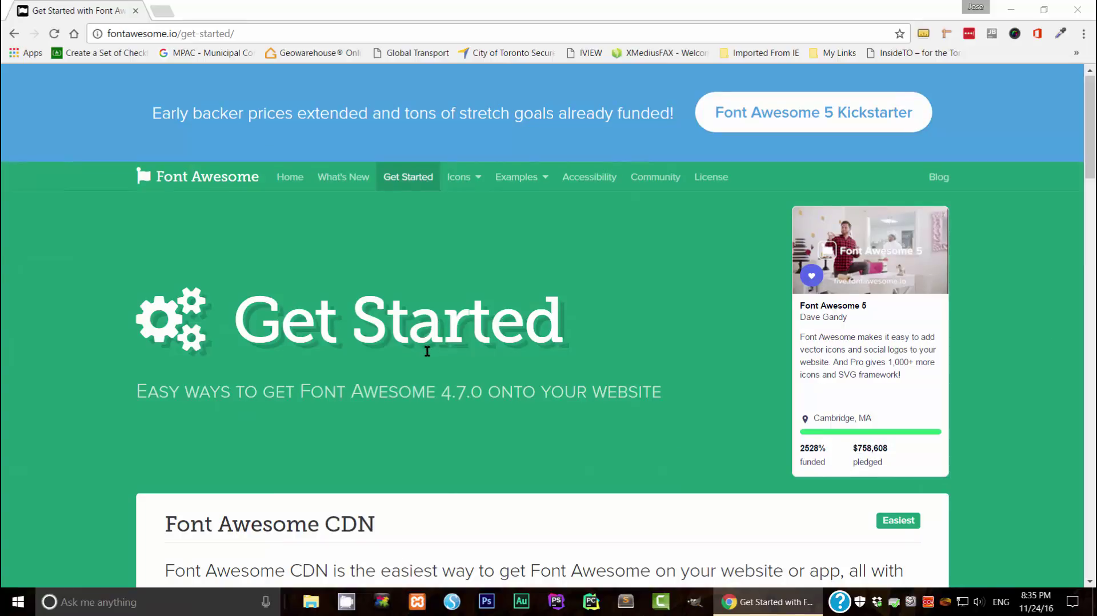
pyautogui.scroll(-4, 428, 351)
pyautogui.scroll(-1, 428, 354)
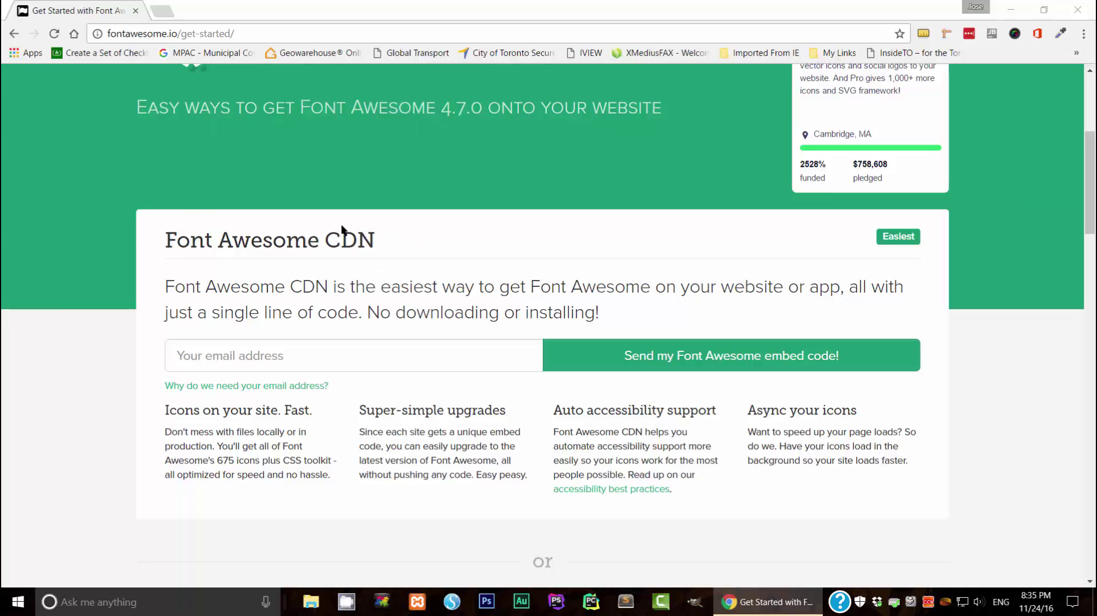
pyautogui.click(195, 350)
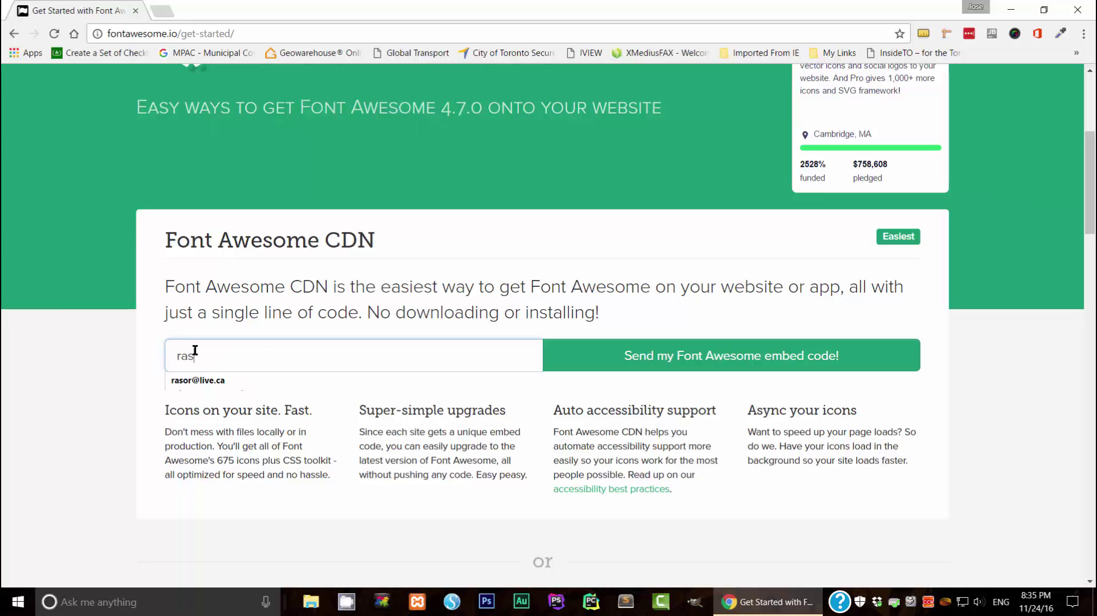
# Submit the embed-code request and follow the emailed link to sign in to the CDN codes list
pyautogui.click(696, 362)
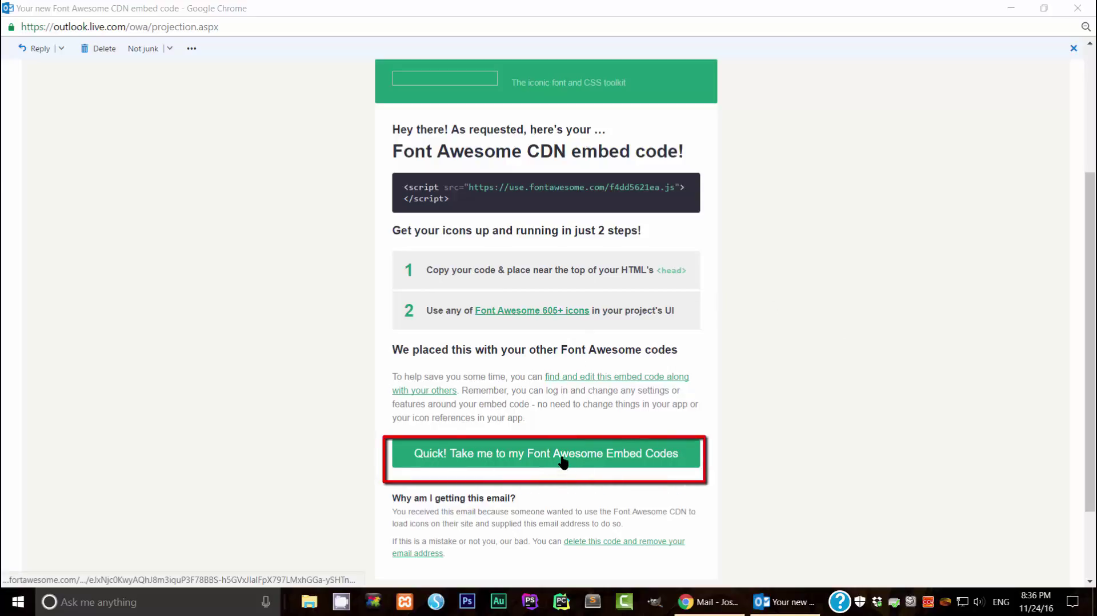
pyautogui.click(515, 338)
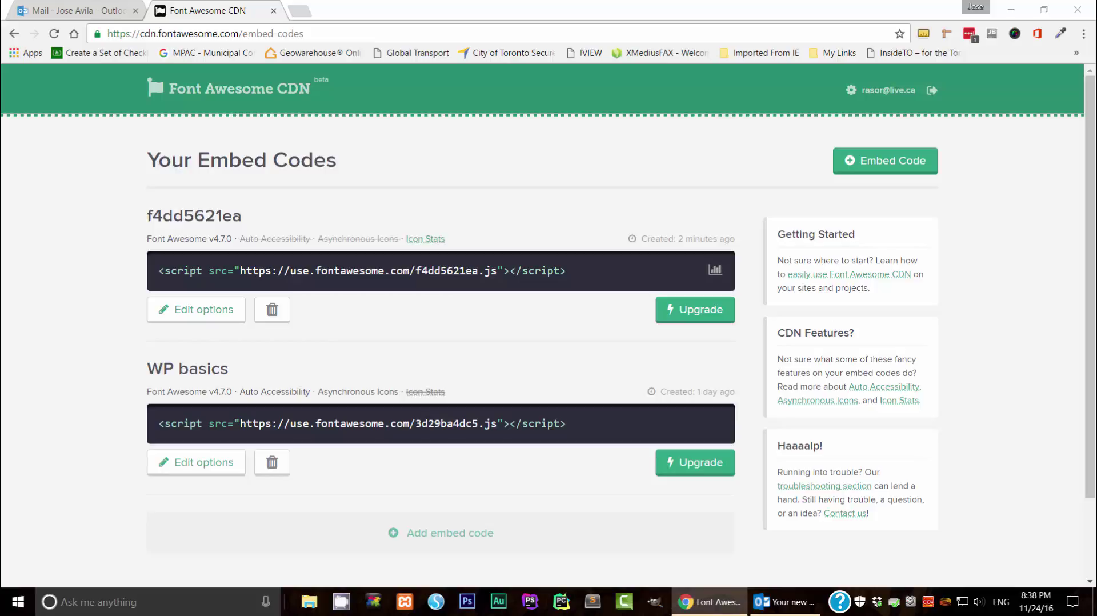
# Edit the f4dd5621ea embed code's options and name it 'my vebsite'
pyautogui.click(205, 309)
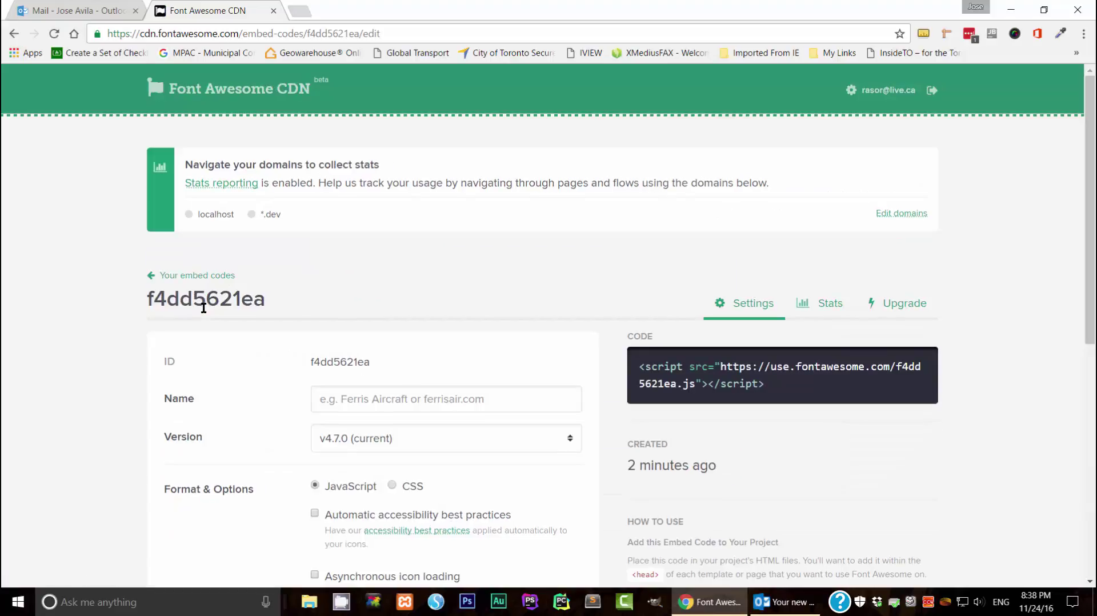
pyautogui.click(340, 400)
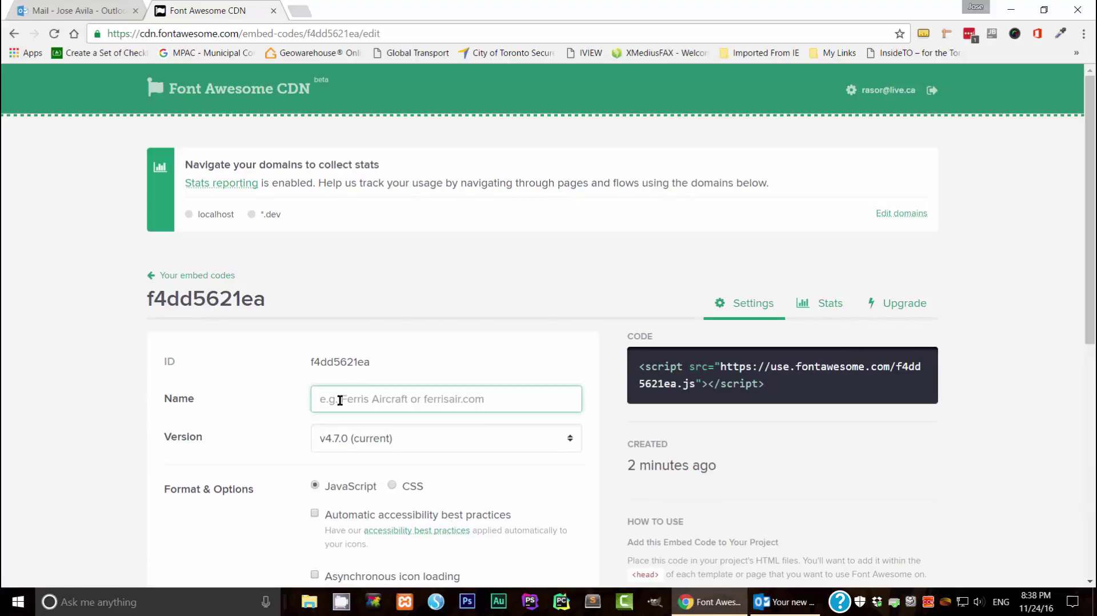
pyautogui.write('my ve')
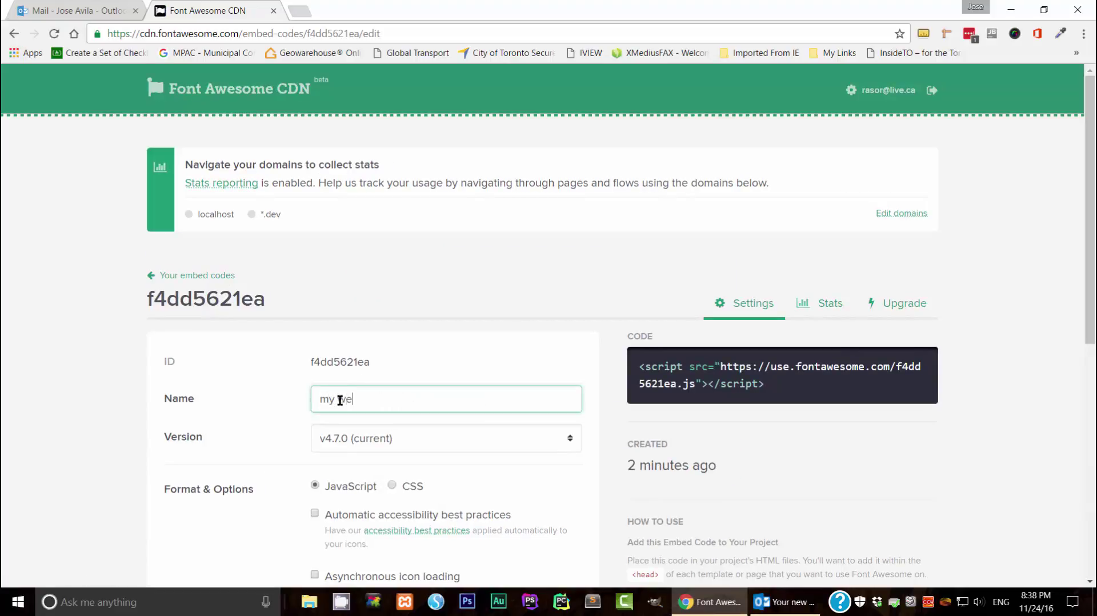
pyautogui.write('bsite')
pyautogui.scroll(-4, 431, 408)
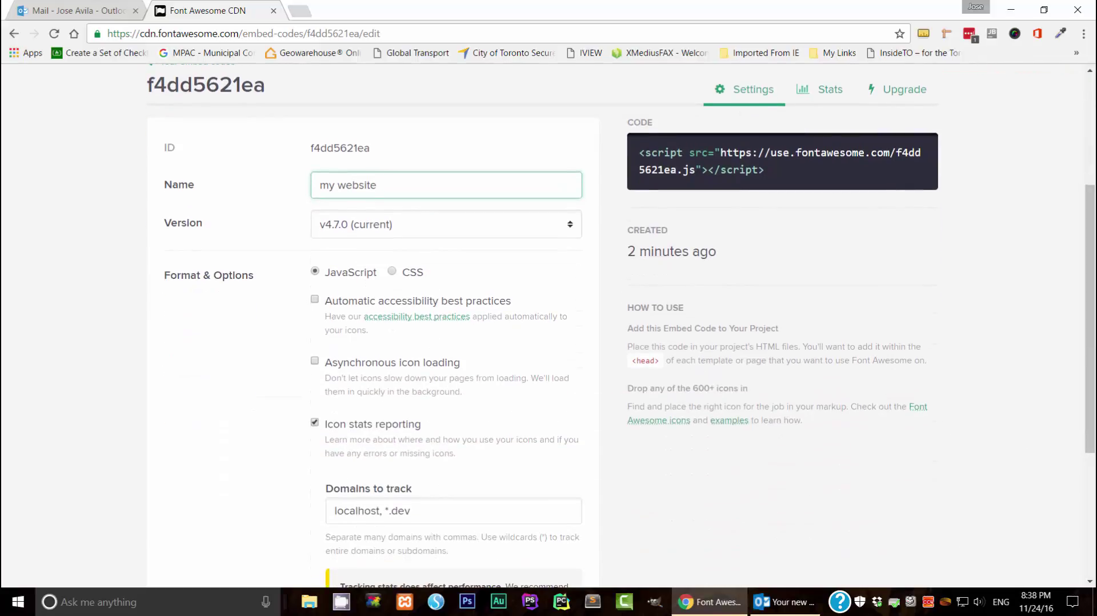
pyautogui.click(400, 281)
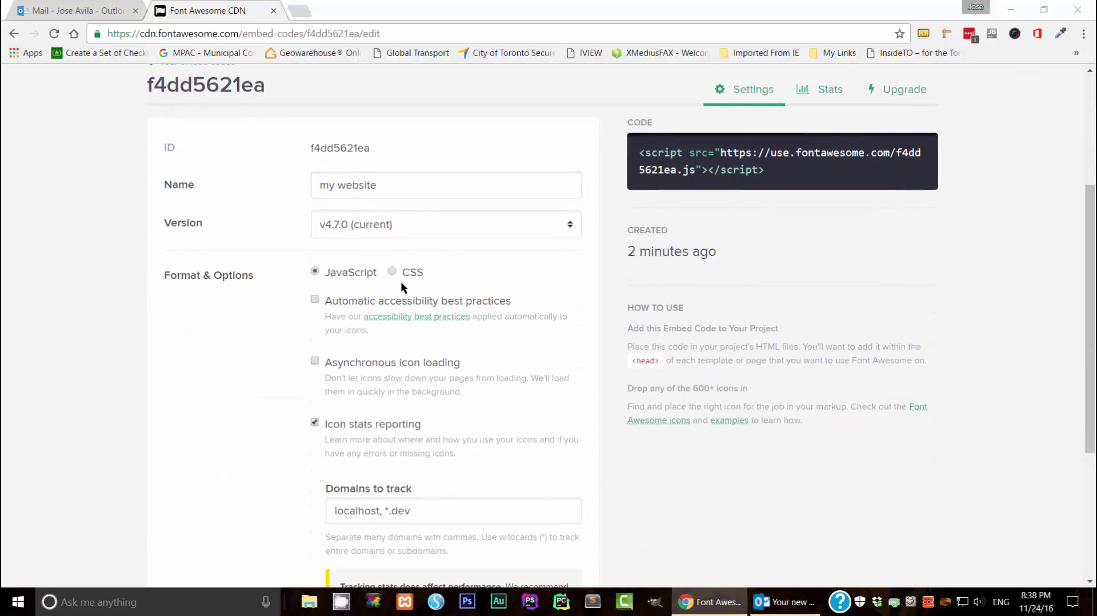
# Keep JavaScript format, enable automatic accessibility and asynchronous icon loading, then save
pyautogui.click(315, 272)
pyautogui.click(313, 300)
pyautogui.click(314, 361)
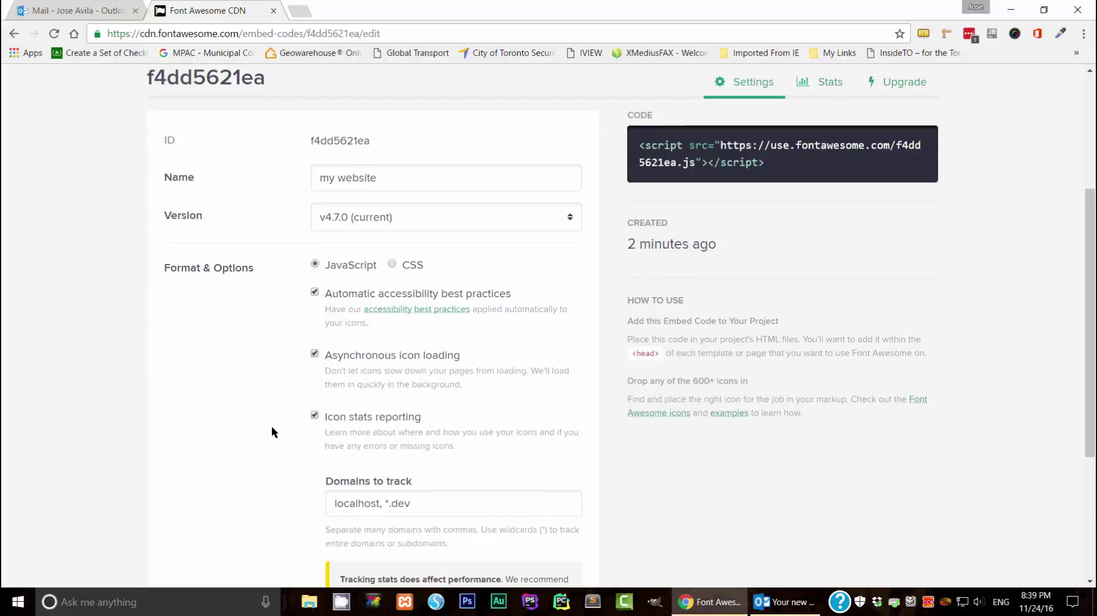
pyautogui.scroll(-3, 273, 425)
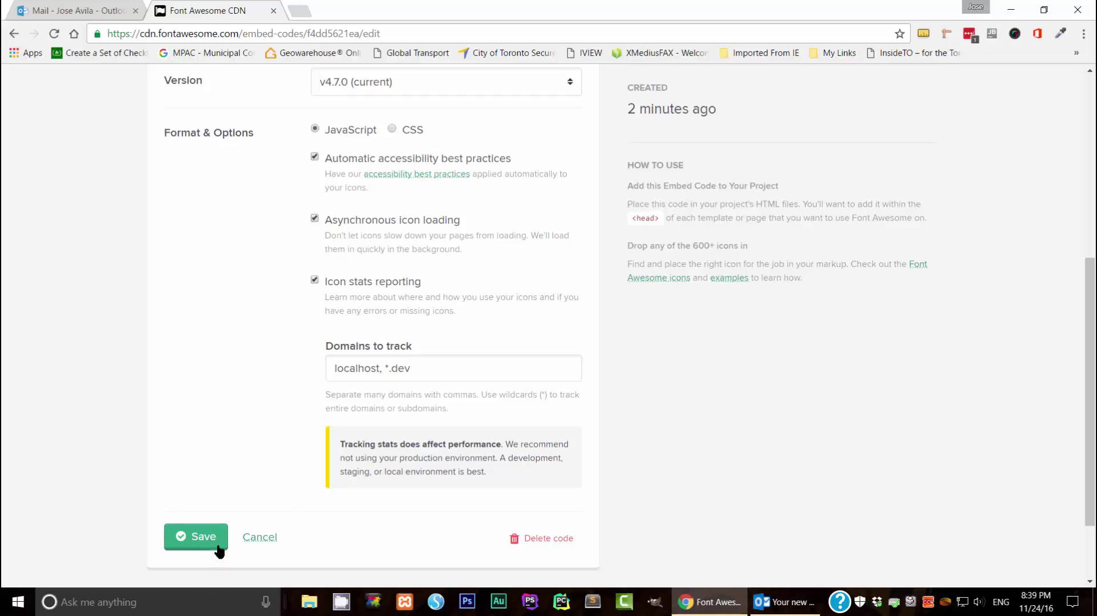
pyautogui.scroll(-2, 214, 554)
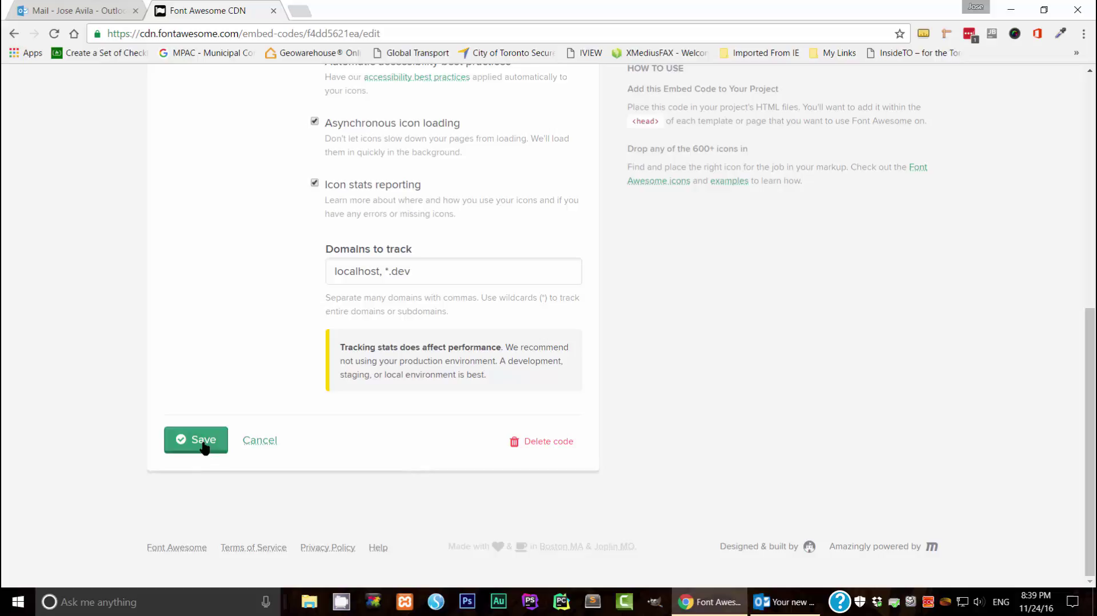
pyautogui.click(204, 443)
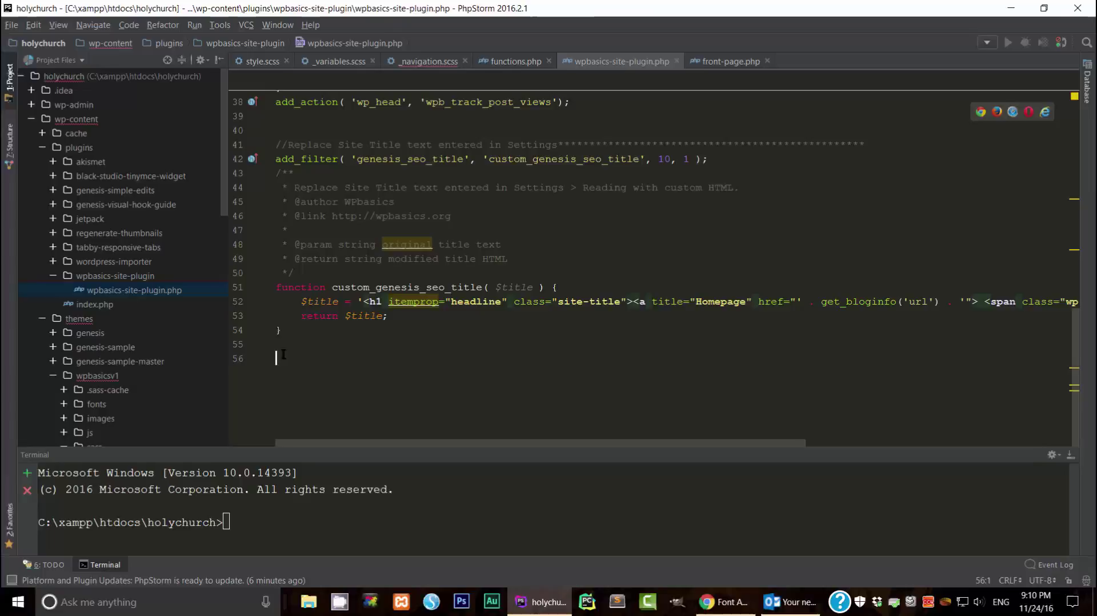
# Add the comment '//Enqueue Font Awesome *******' at the end of the plugin file
pyautogui.write('//')
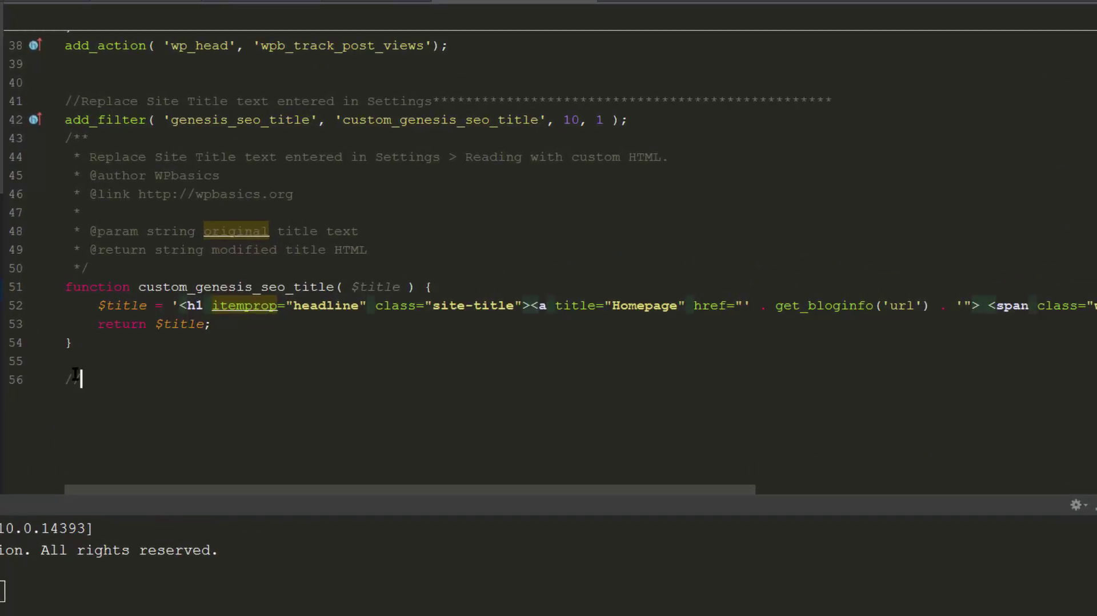
pyautogui.write('Enqui')
pyautogui.press('BackSpace')
pyautogui.write('eue ')
pyautogui.write('Font ')
pyautogui.write('Awesom')
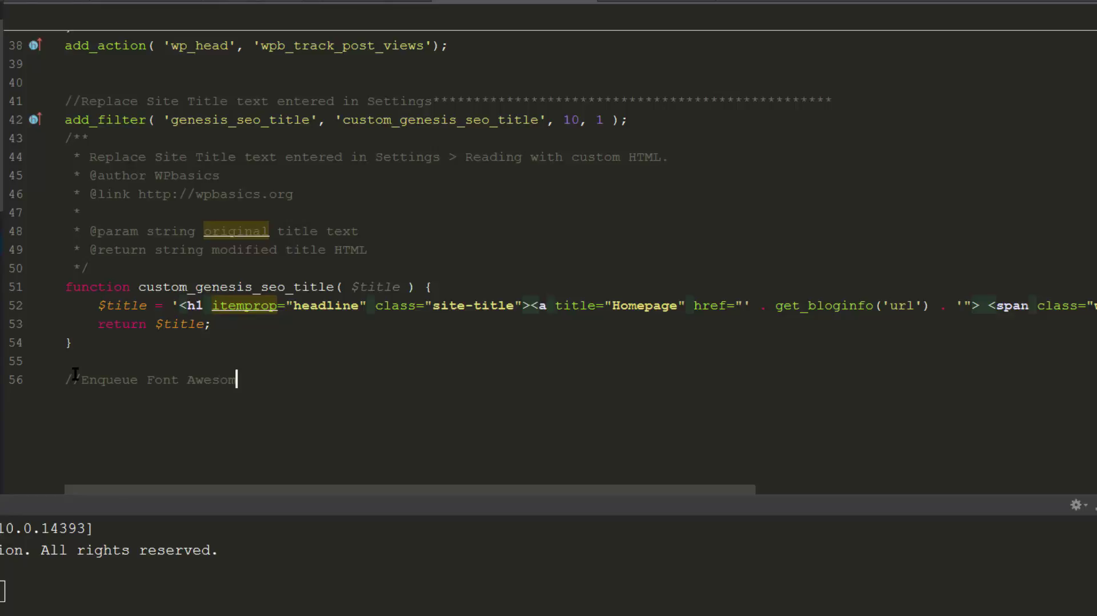
pyautogui.write('e **')
pyautogui.write('*****')
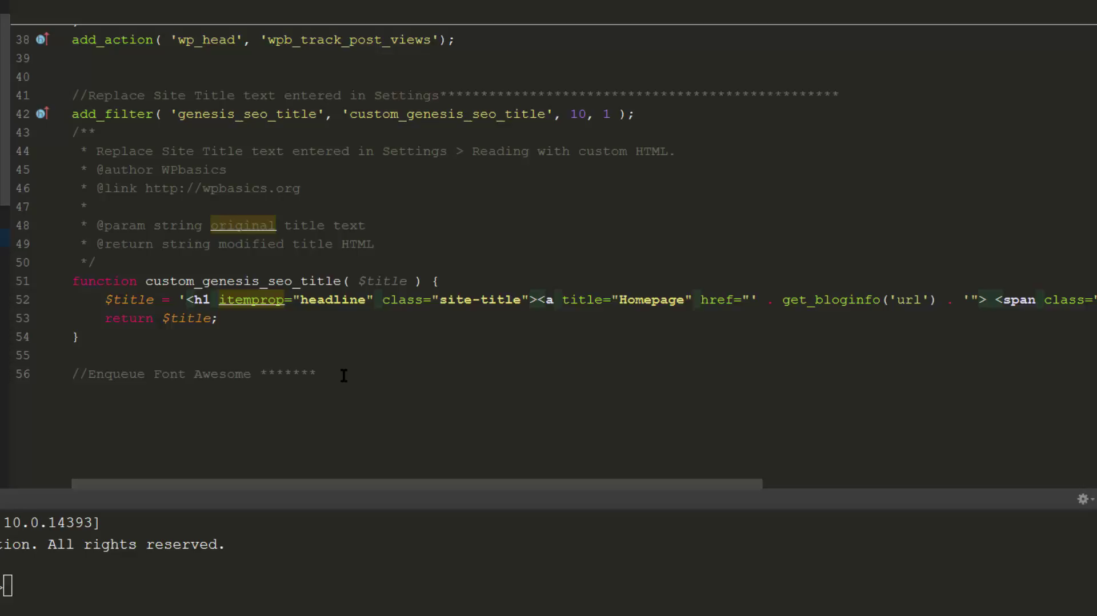
pyautogui.press('Return')
# Add add_action( 'wp_enqueue_scripts', 'wpbasics_fa' ); below the comment
pyautogui.write('a')
pyautogui.write('dd_')
pyautogui.write('action')
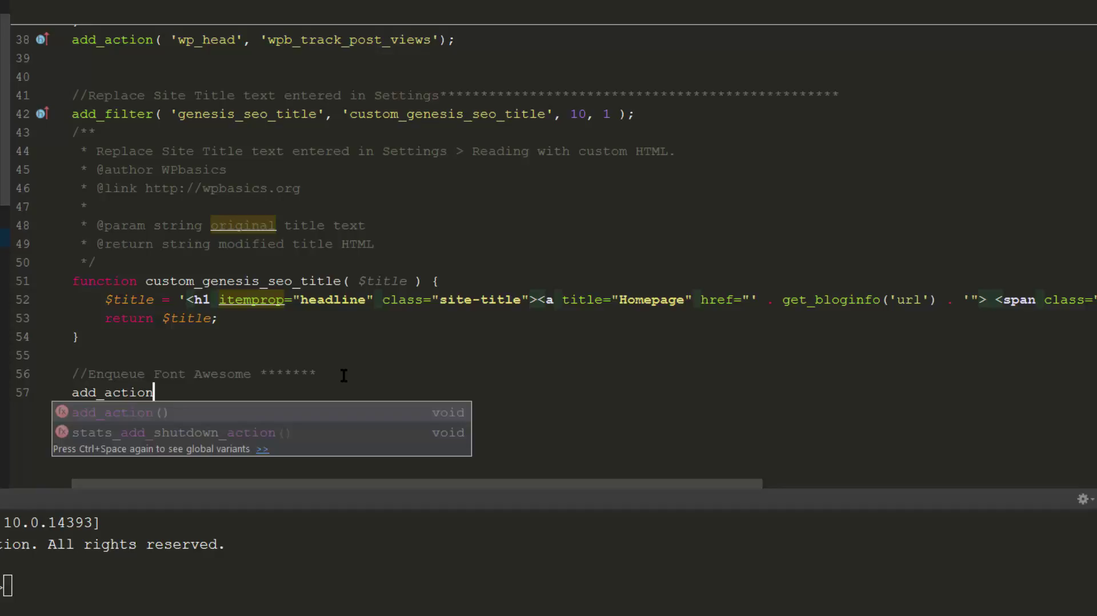
pyautogui.press('Return')
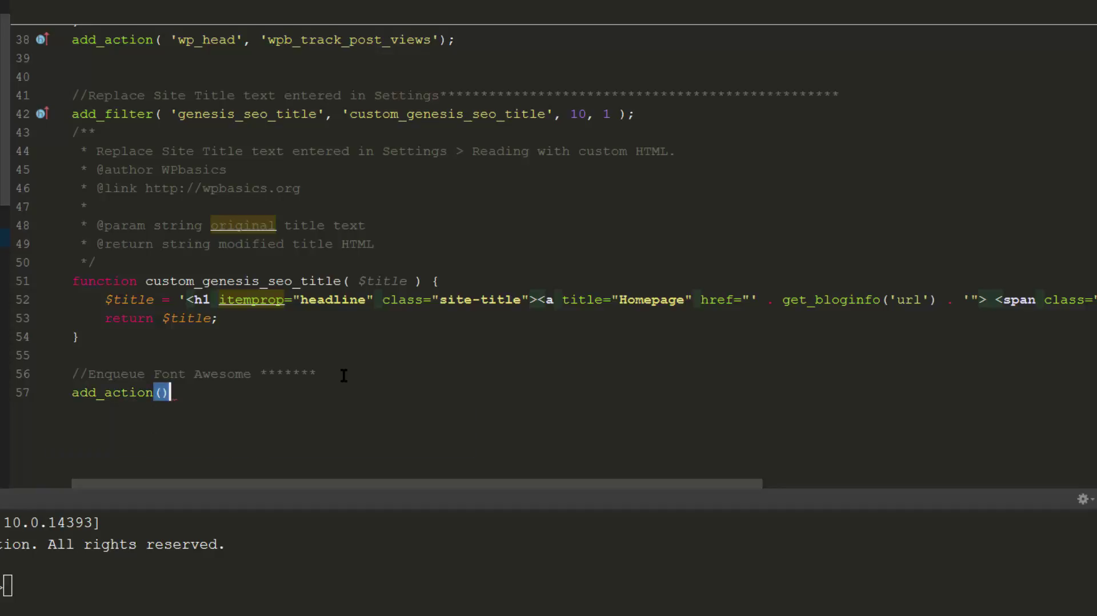
pyautogui.write(';')
pyautogui.press('Left')
pyautogui.press('Left')
pyautogui.press('Left')
pyautogui.write("'")
pyautogui.write('wp')
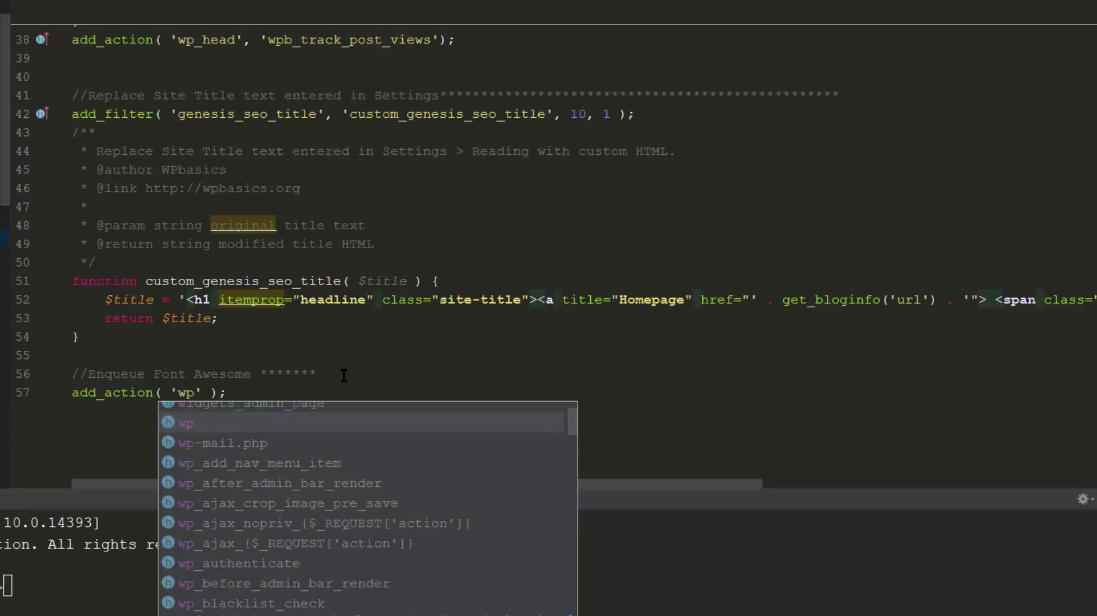
pyautogui.write('_en')
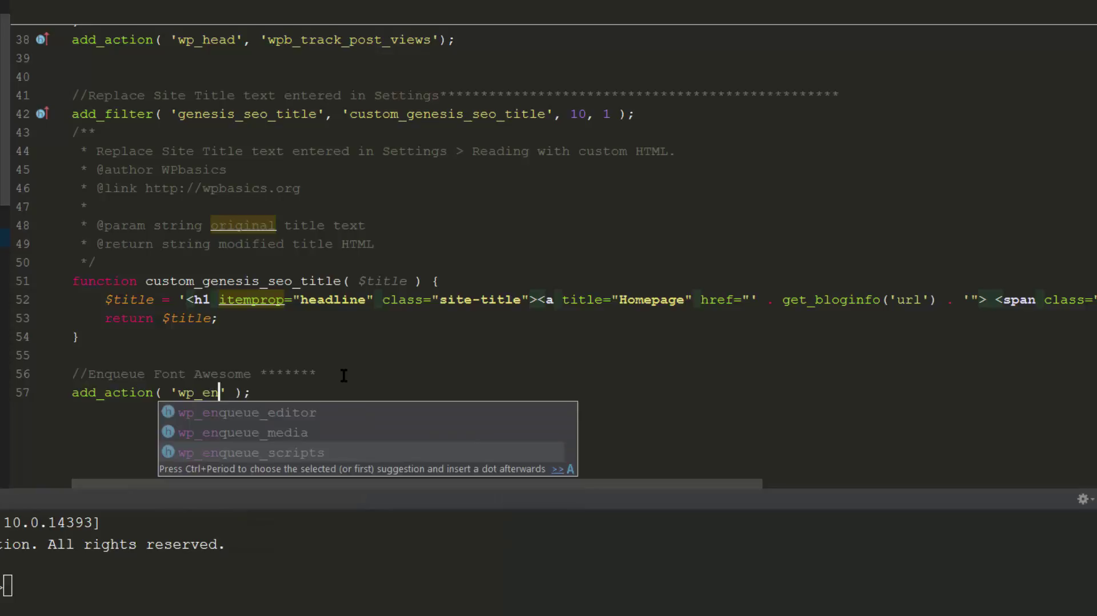
pyautogui.press('Return')
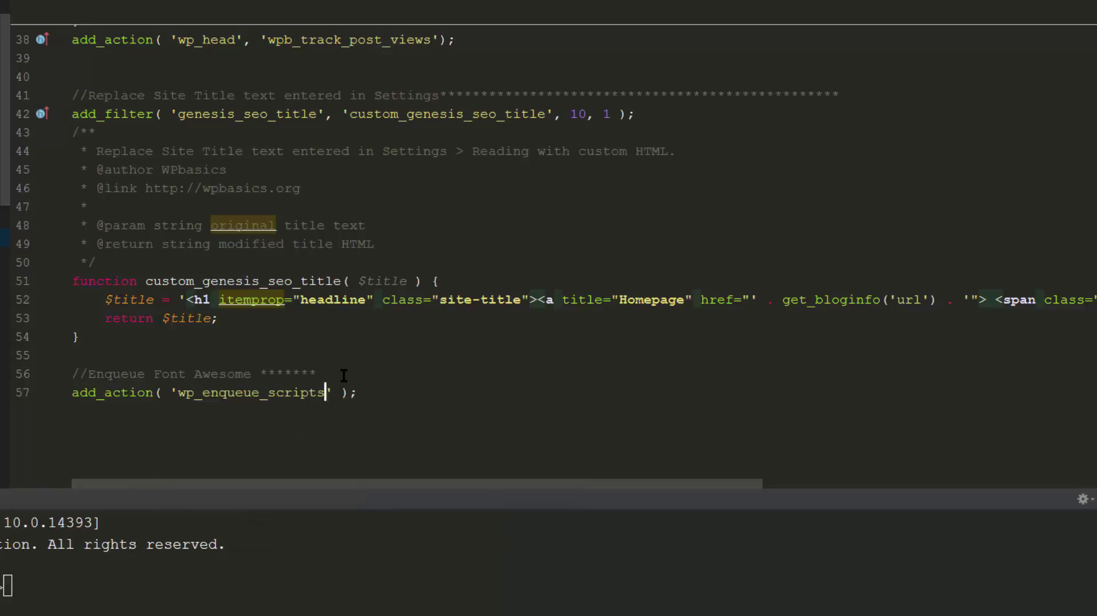
pyautogui.press('Right')
pyautogui.write(',')
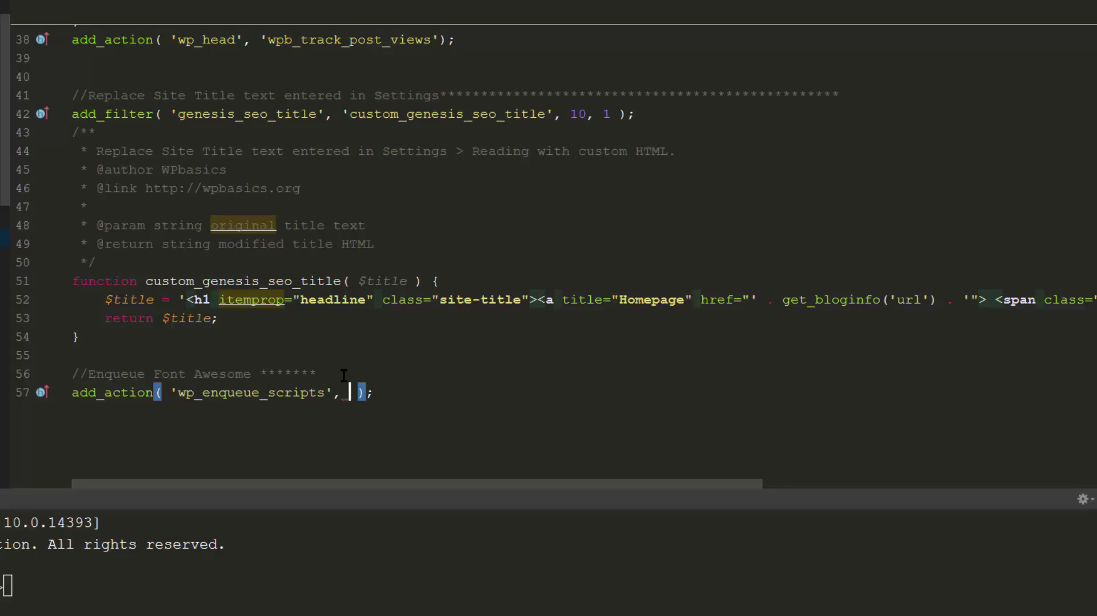
pyautogui.write("'")
pyautogui.write('wp')
pyautogui.write('bas')
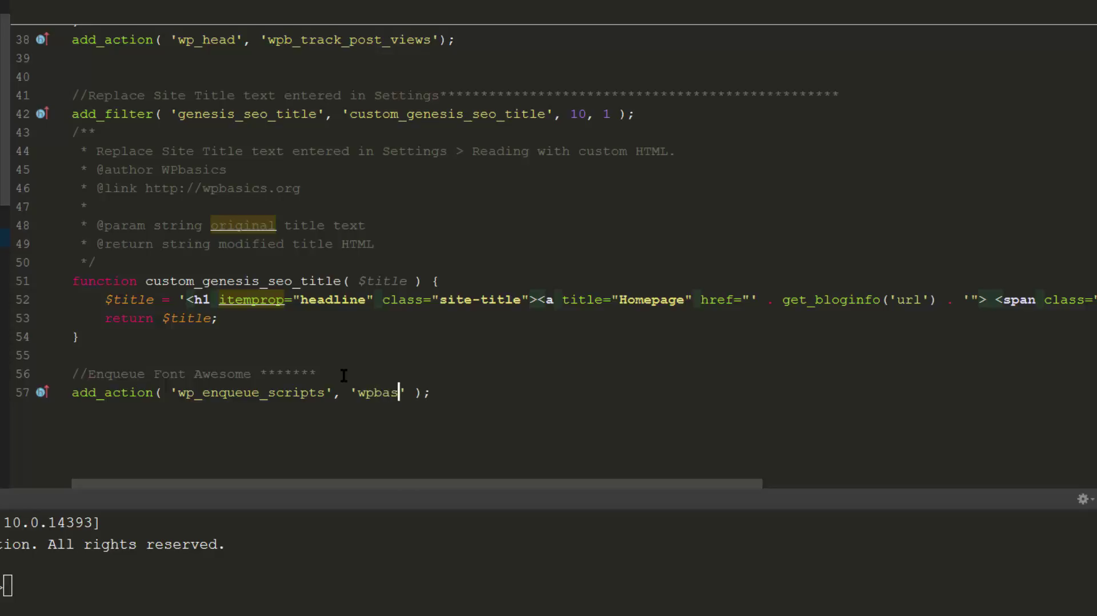
pyautogui.write('ics')
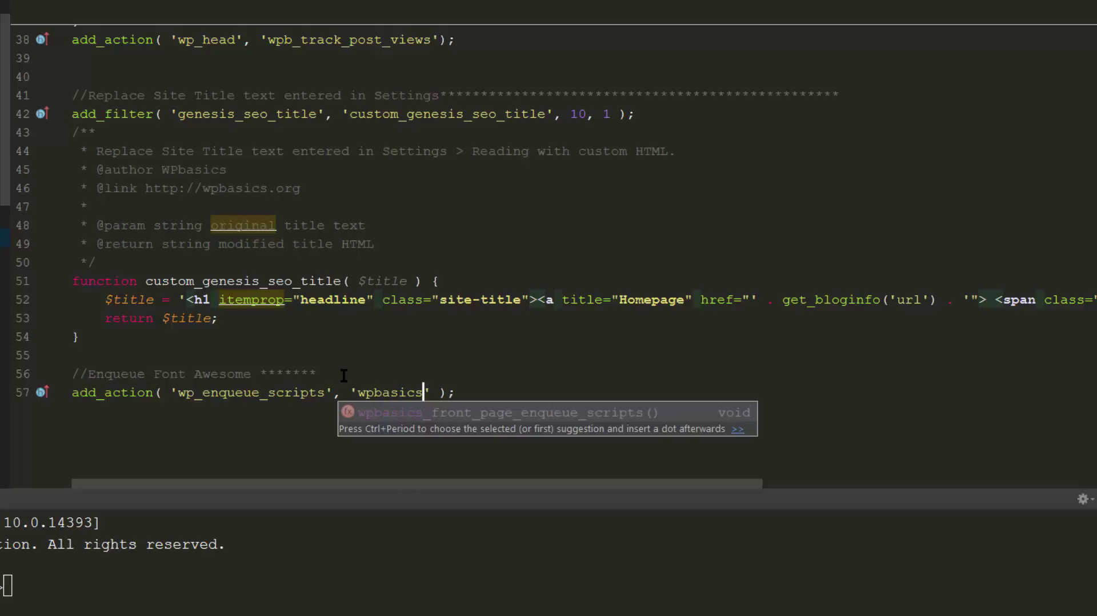
pyautogui.write('_')
pyautogui.write('f')
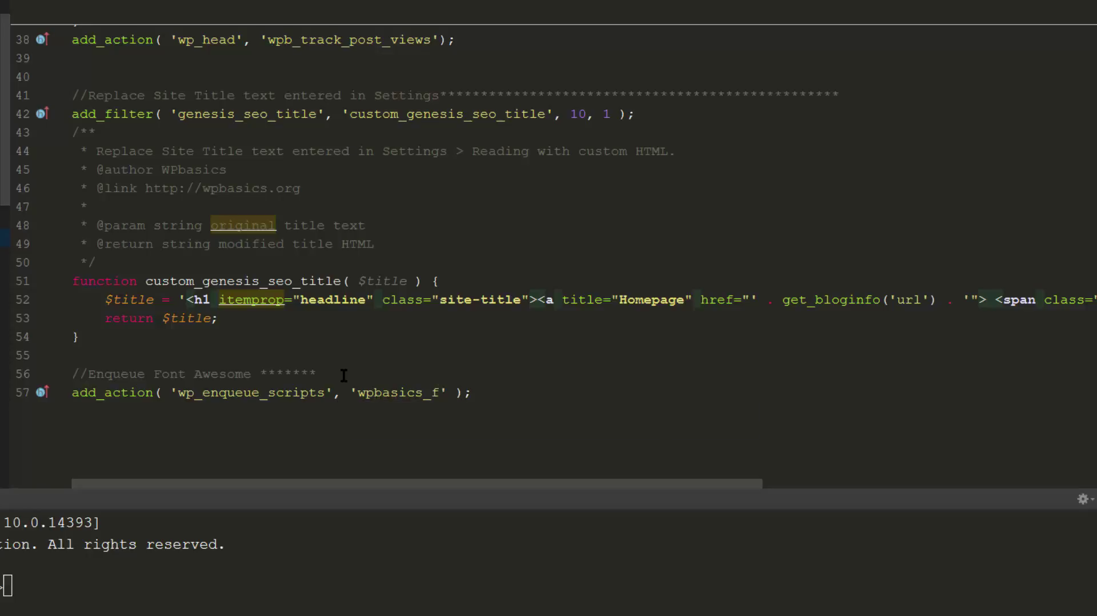
pyautogui.write('a')
pyautogui.press('Right')
pyautogui.press('Right')
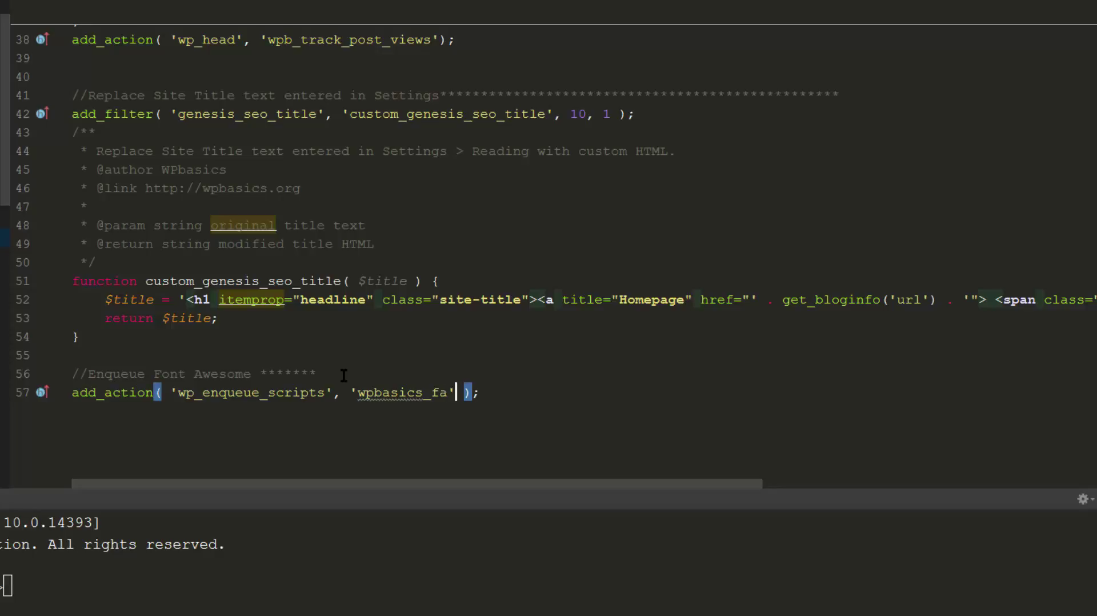
pyautogui.press('Right')
pyautogui.press('Right')
# Define an empty function wpbasics_fa() with an indented body line
pyautogui.press('Return')
pyautogui.write('function ')
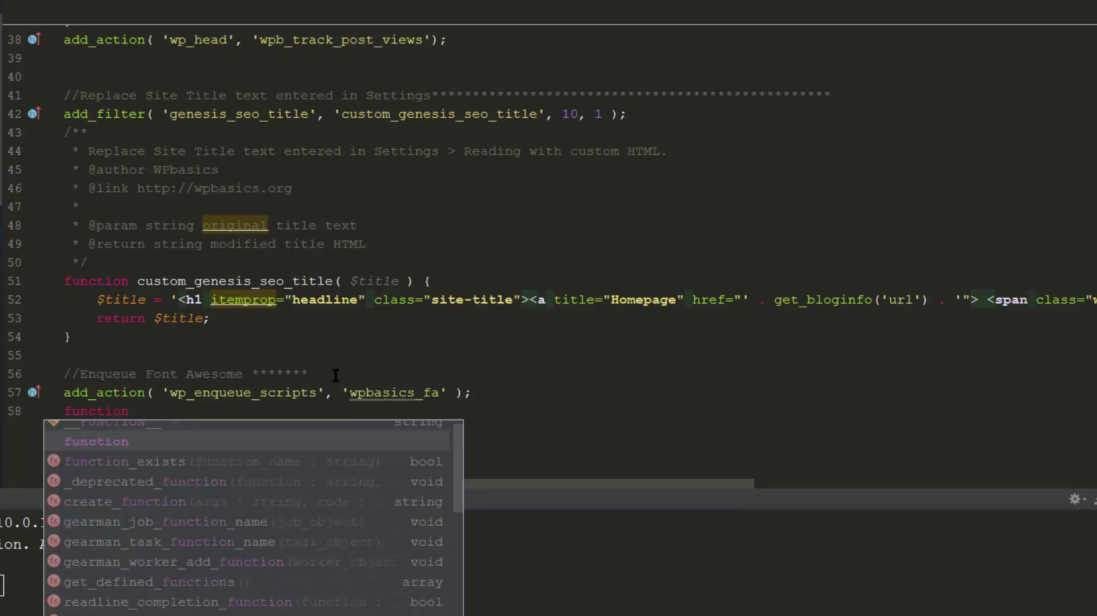
pyautogui.write('wpbas')
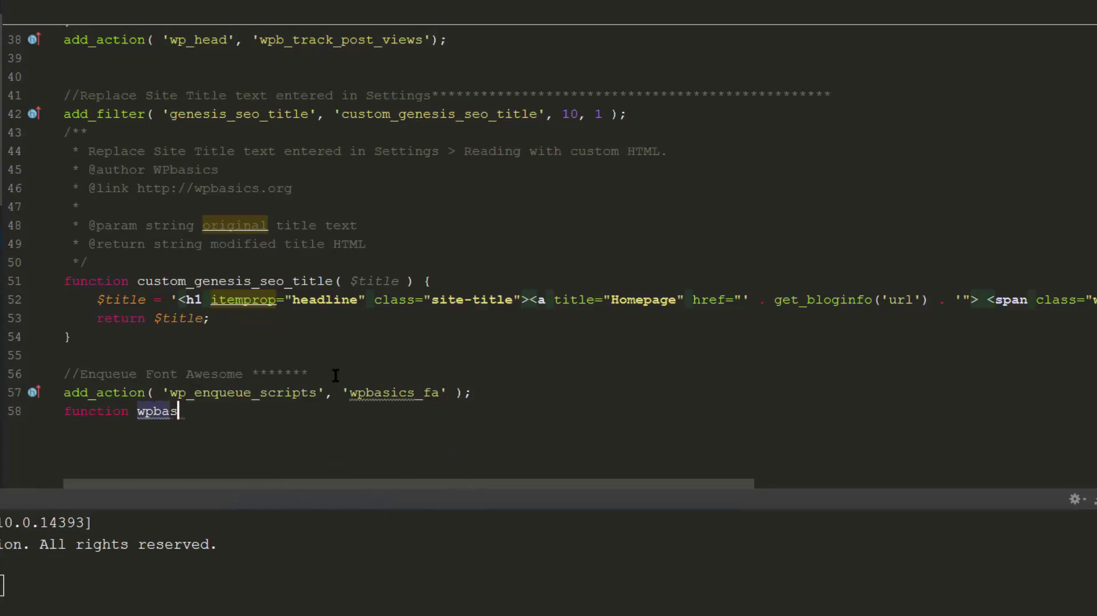
pyautogui.write('ics_fa(')
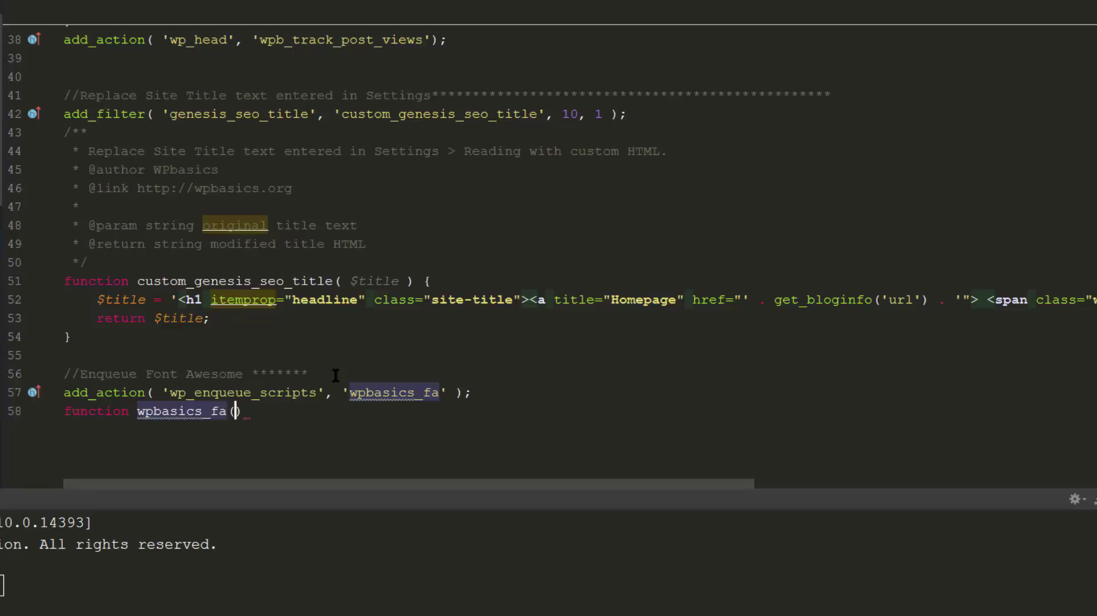
pyautogui.write(') {}')
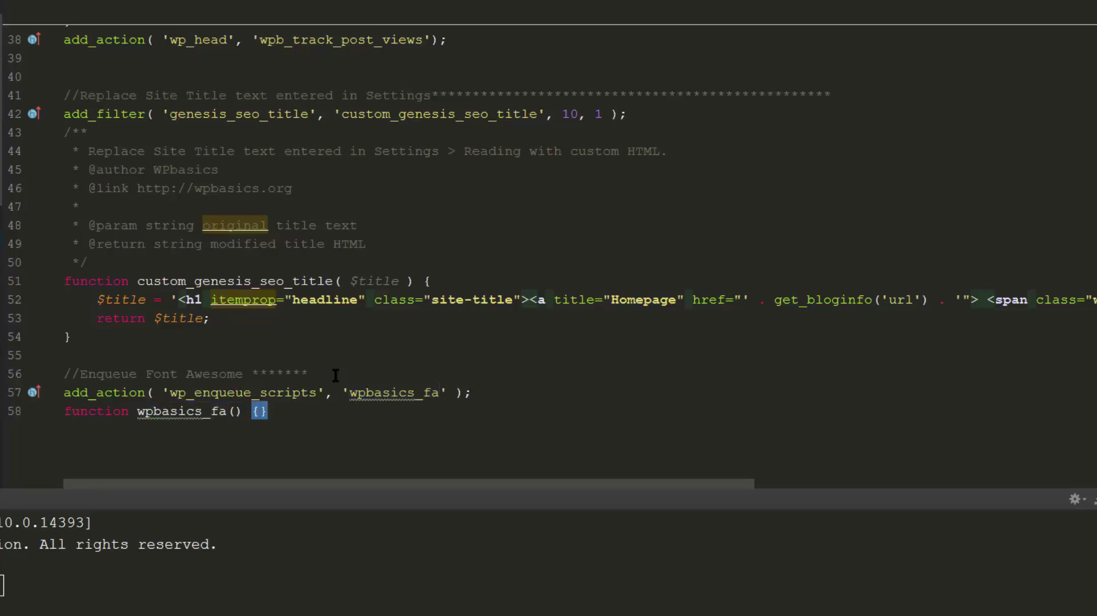
pyautogui.press('Left')
pyautogui.press('Return')
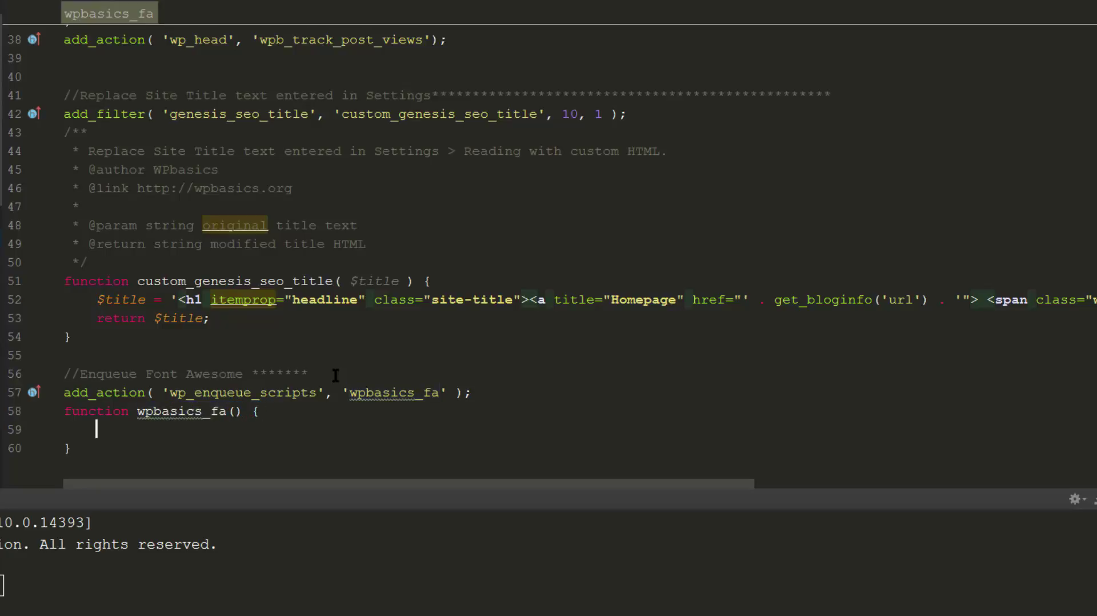
# Call wp_enqueue_script with handle 'font_awesome' and select the CDN embed URL to insert
pyautogui.write('w')
pyautogui.write('p')
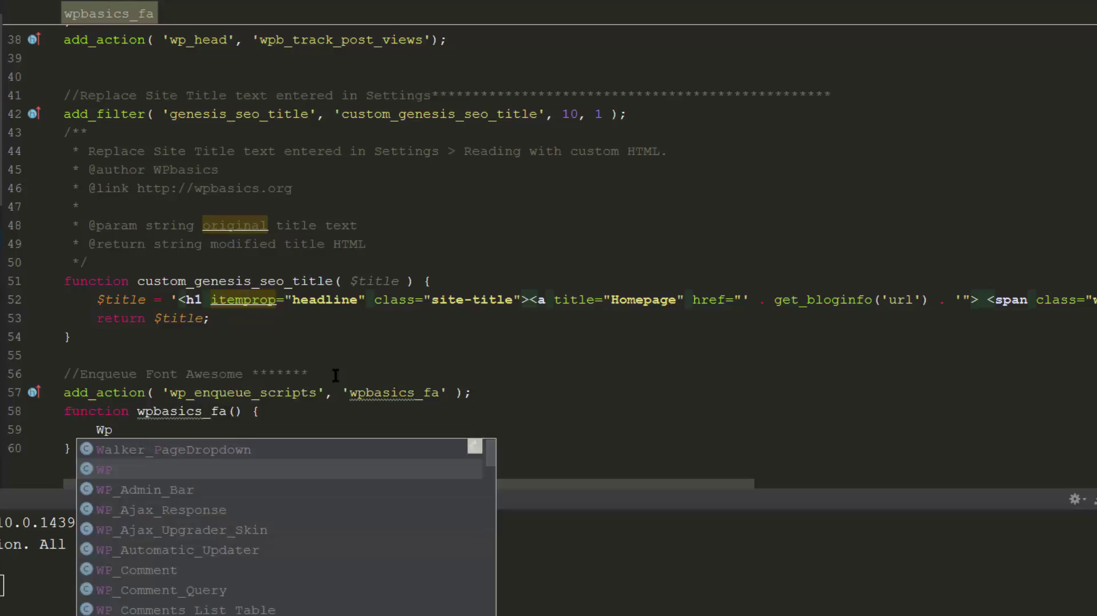
pyautogui.press('BackSpace')
pyautogui.press('BackSpace')
pyautogui.write('wp')
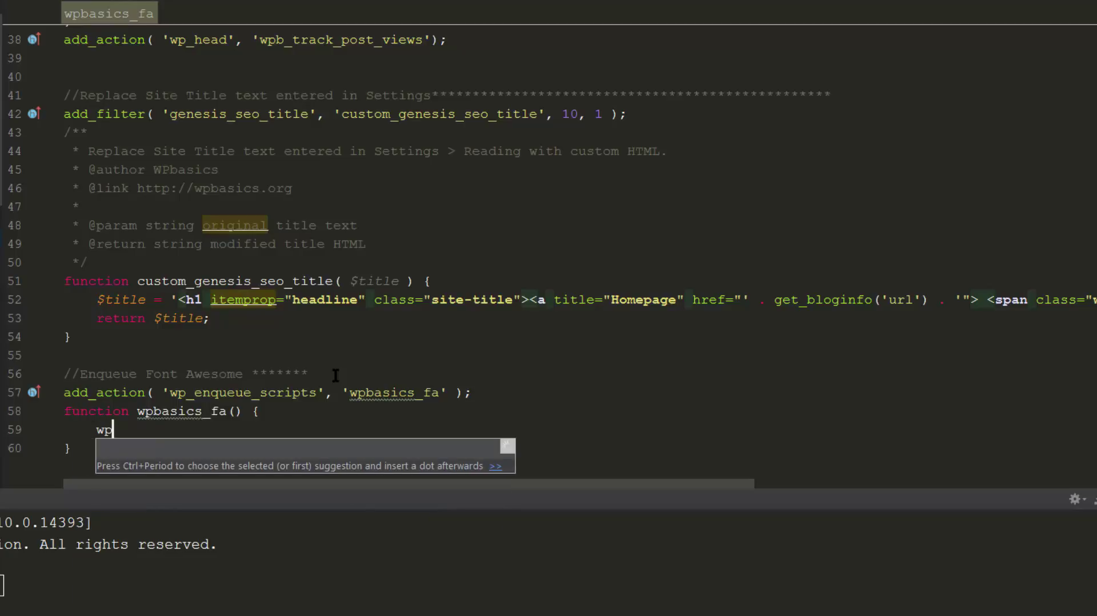
pyautogui.write('_')
pyautogui.press('Escape')
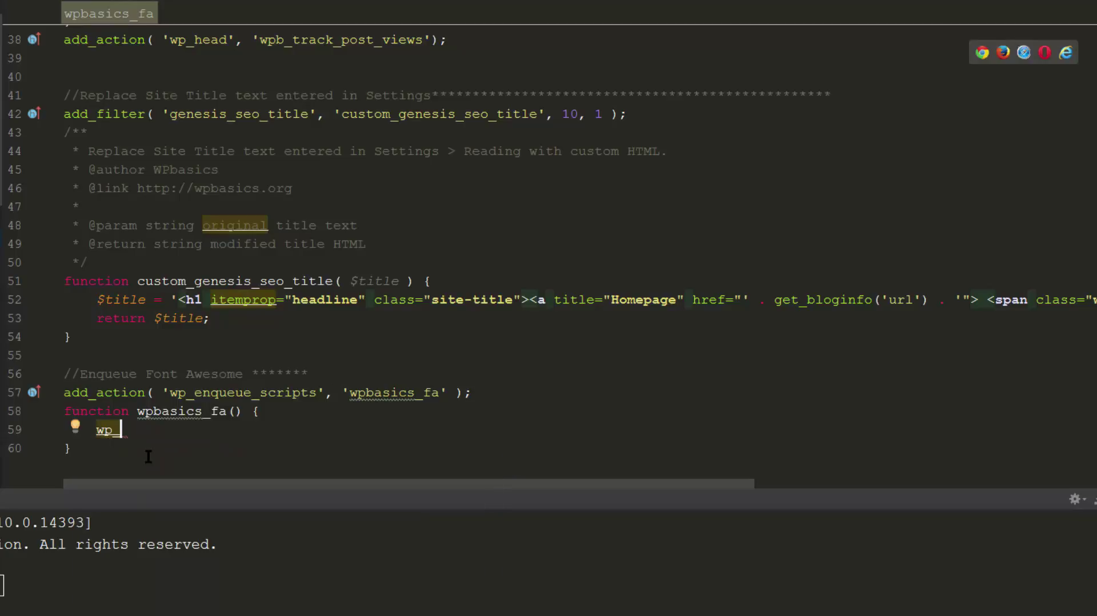
pyautogui.write('e')
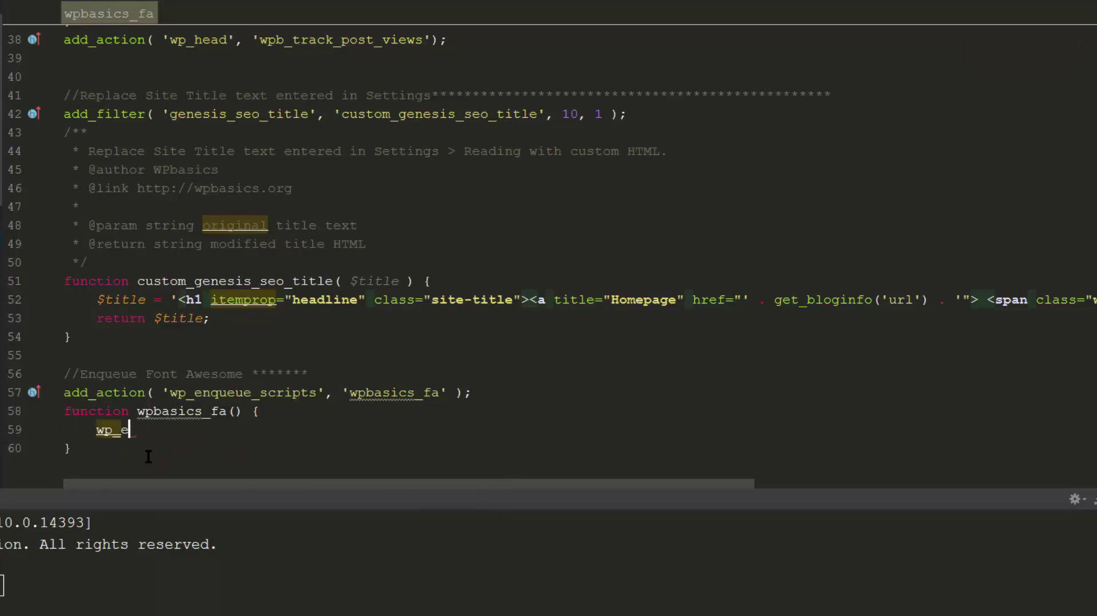
pyautogui.hotkey('ctrl', 'space')
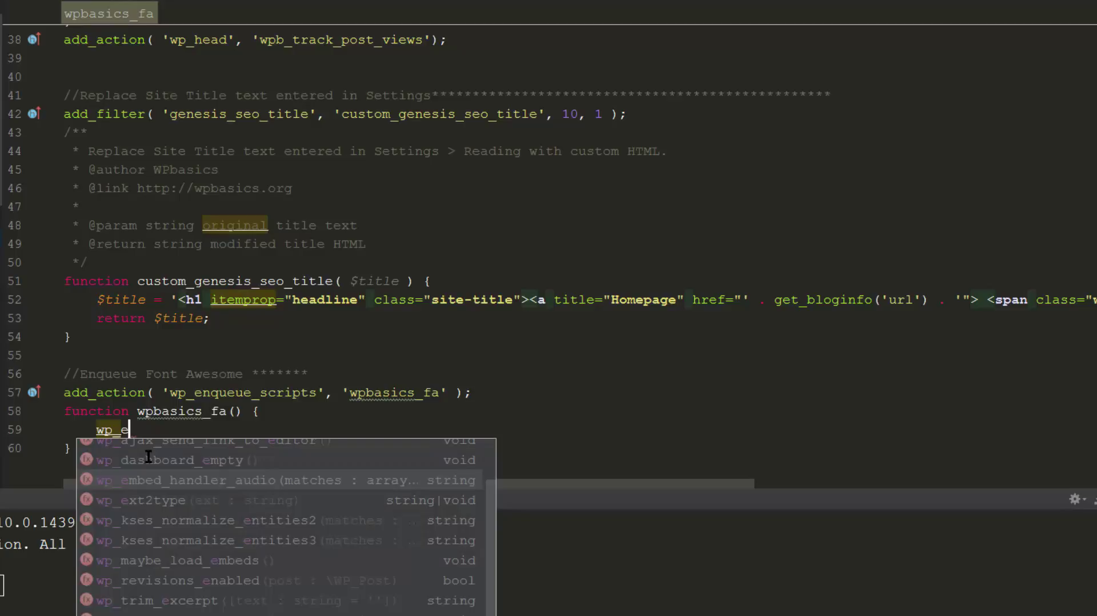
pyautogui.write('nqu')
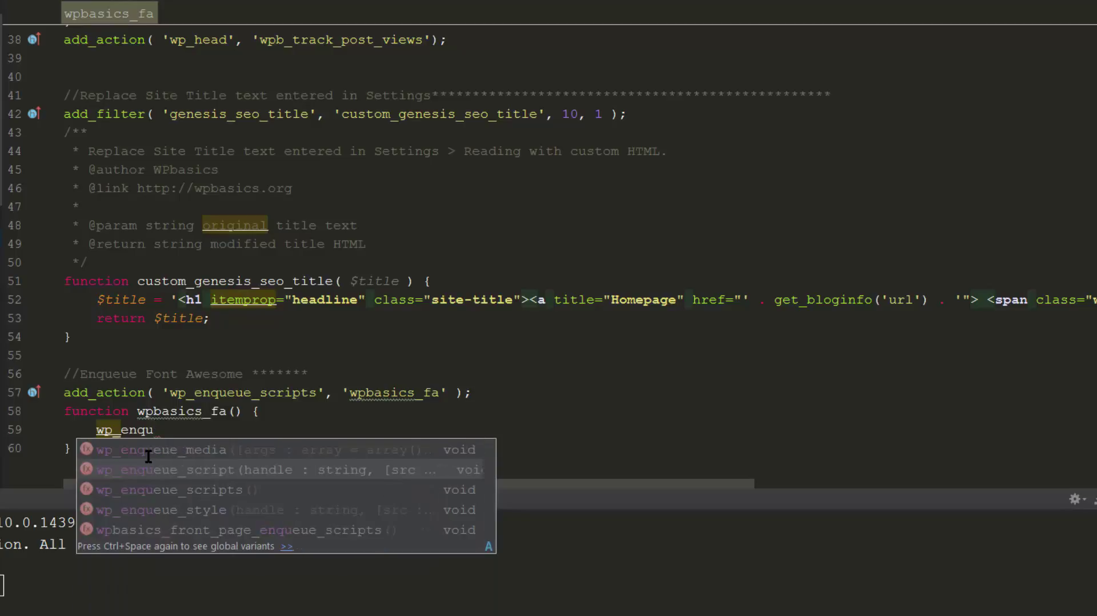
pyautogui.press('Return')
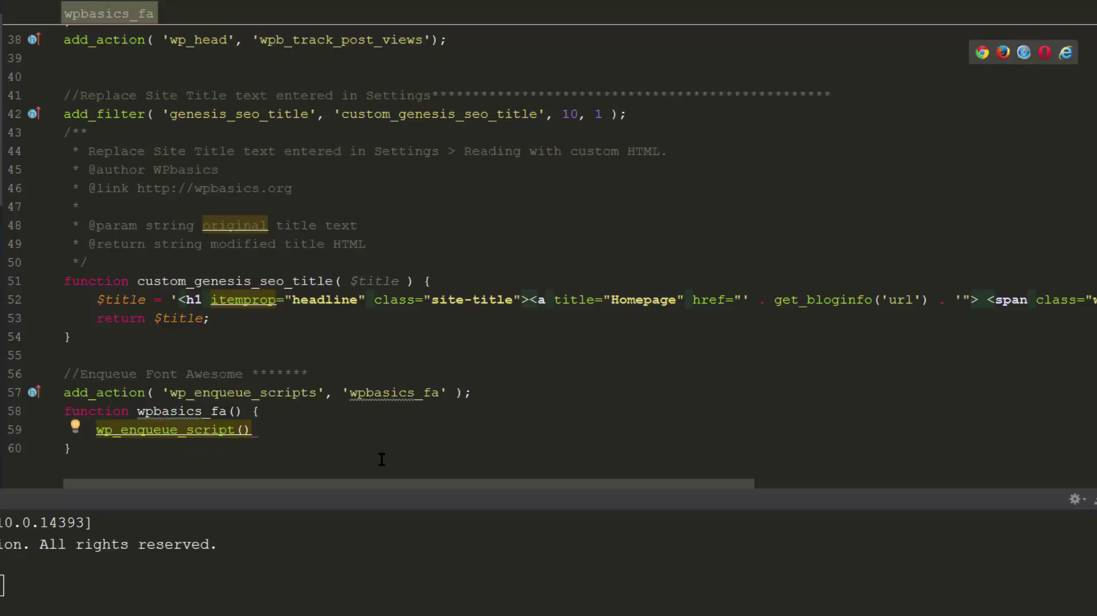
pyautogui.write("'")
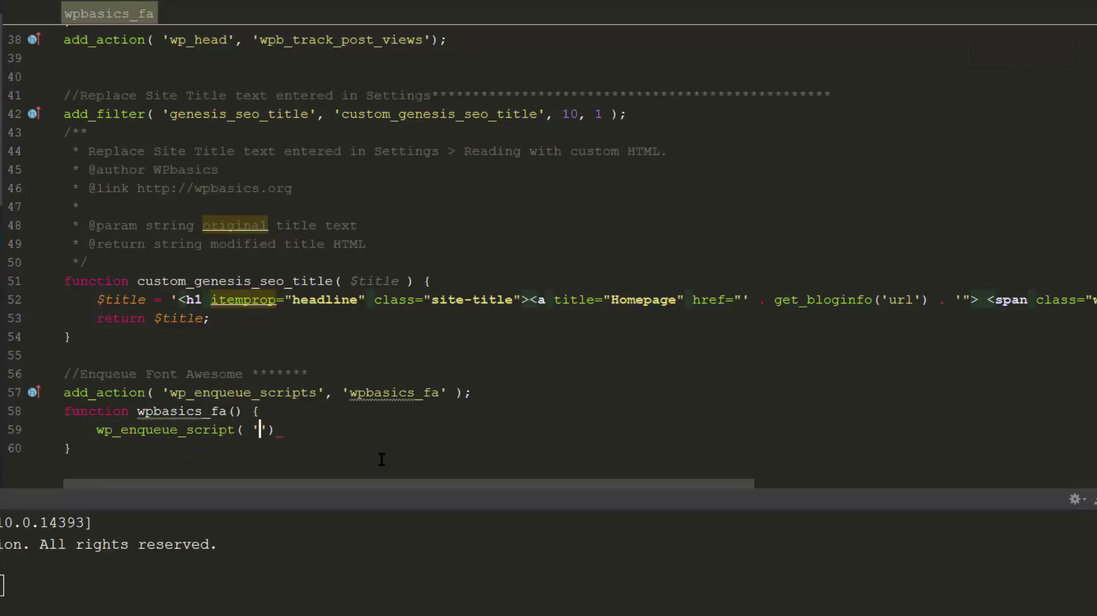
pyautogui.write('font')
pyautogui.write('_aw')
pyautogui.write('esome')
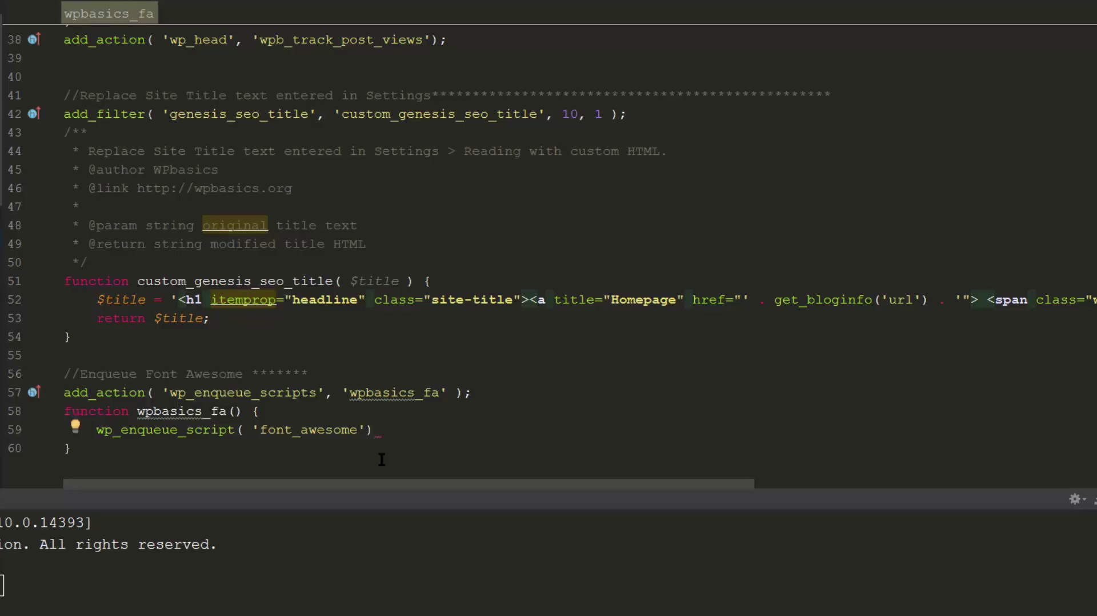
pyautogui.write(',')
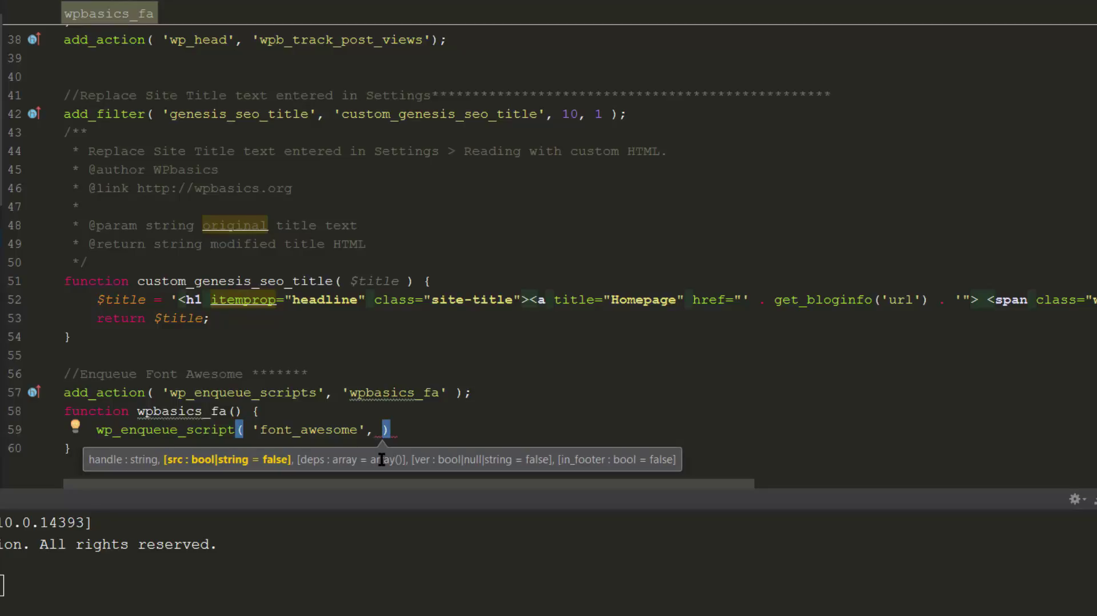
pyautogui.write("'")
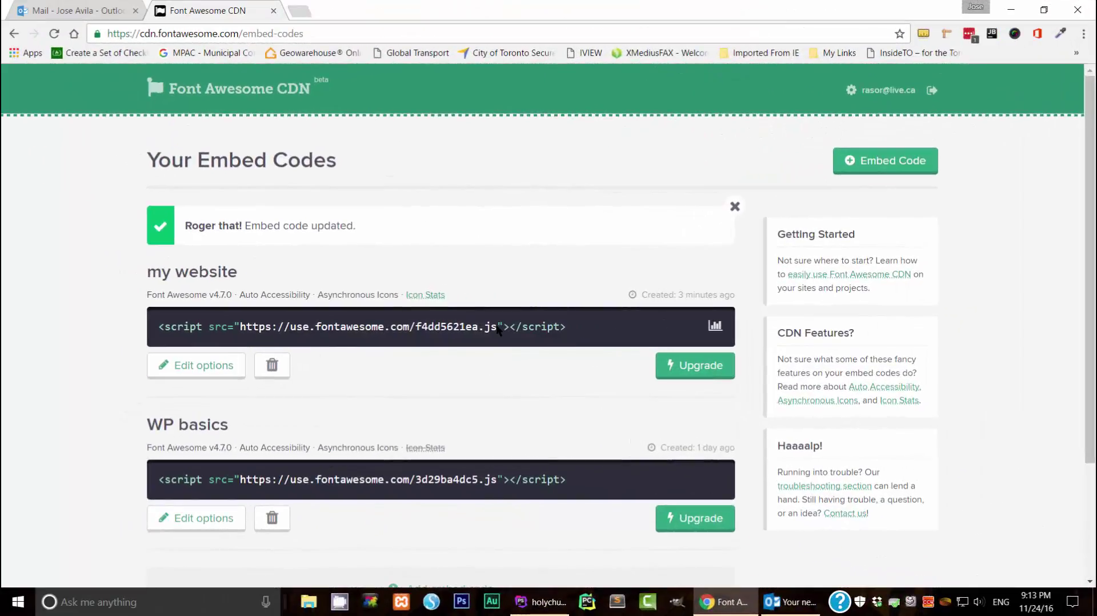
pyautogui.moveTo(497, 326); pyautogui.dragTo(241, 328)
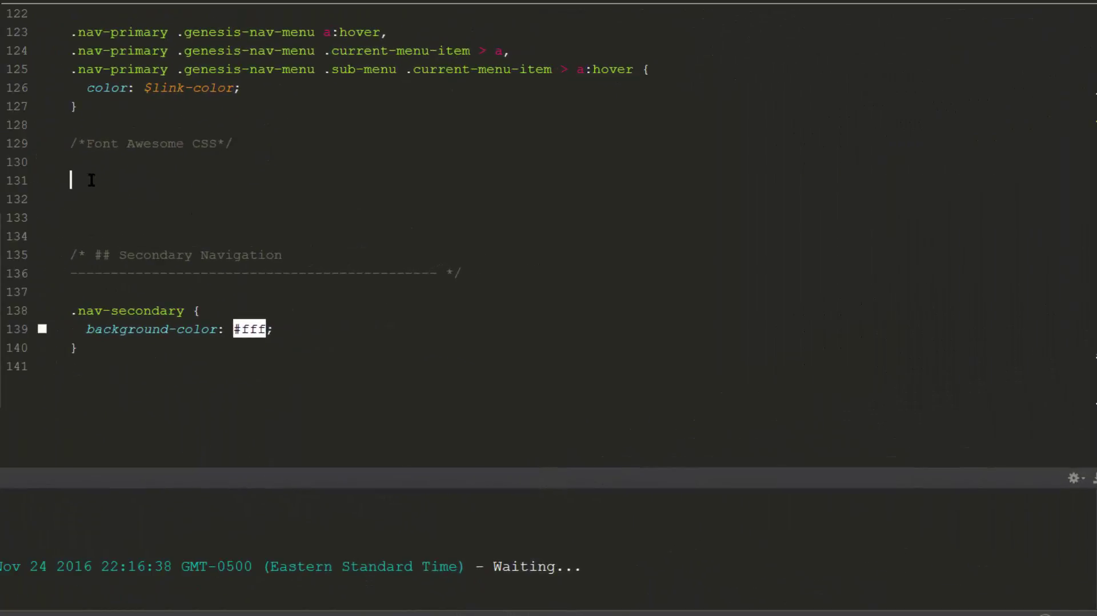
# Paste the FontAwesome menu CSS with per-item icon rules under the comment and review it
pyautogui.hotkey('ctrl', 'v')
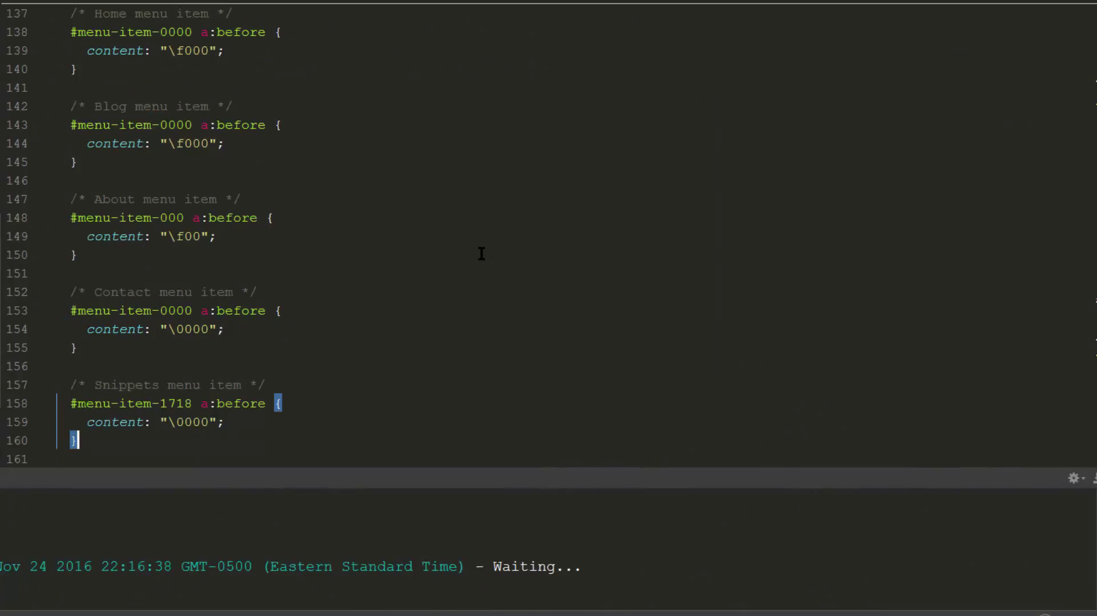
pyautogui.scroll(2, 483, 253)
pyautogui.scroll(2, 483, 253)
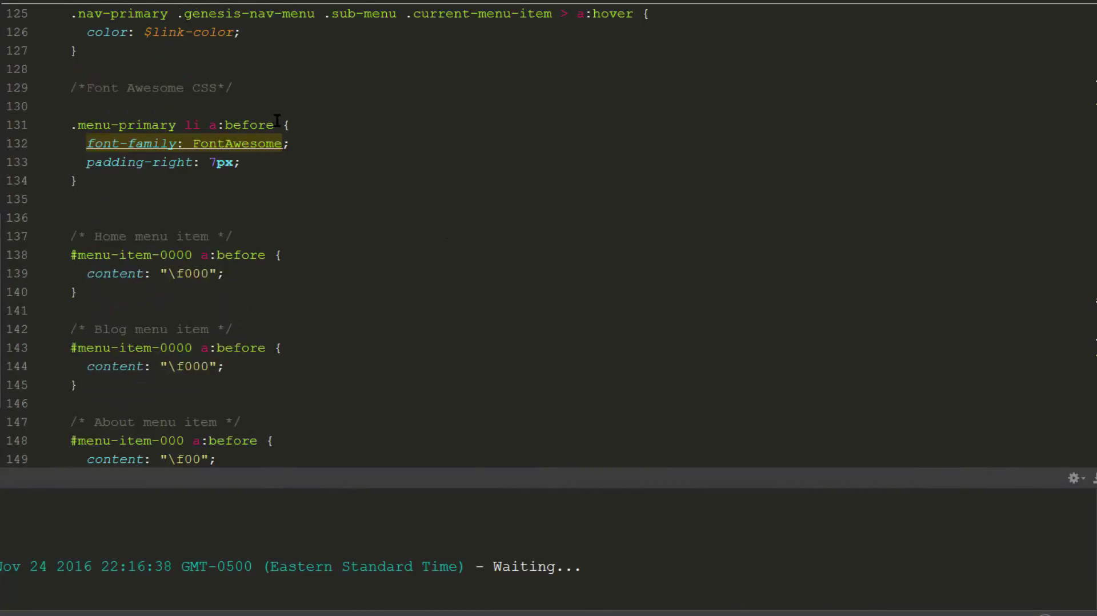
pyautogui.scroll(-1, 361, 219)
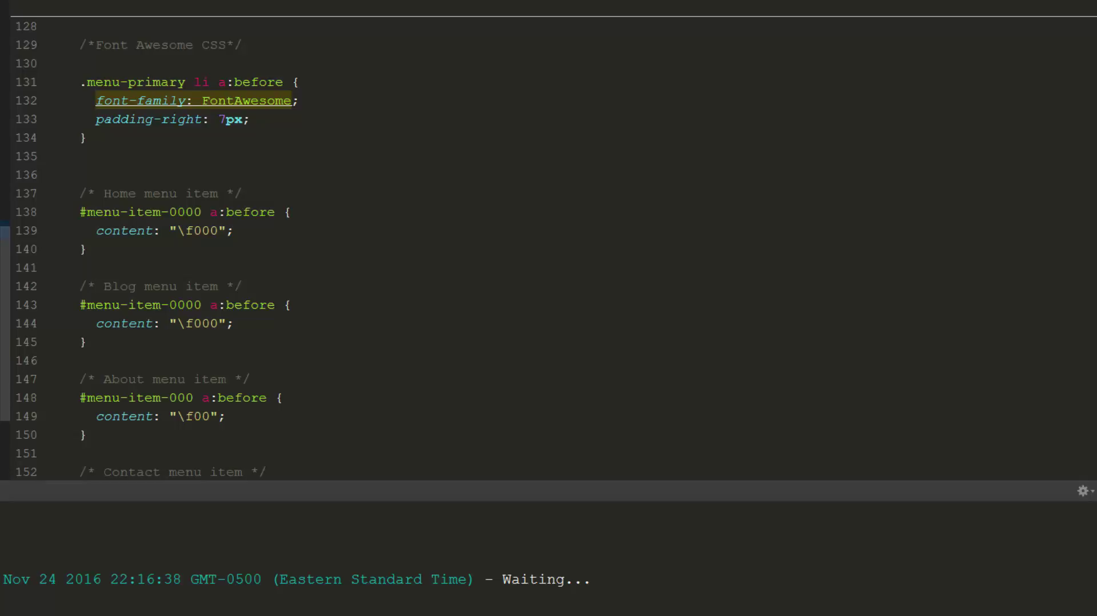
# Inspect the Home menu link in Chrome to read its li id, menu-item-1722
pyautogui.hotkey('alt', 'Tab')
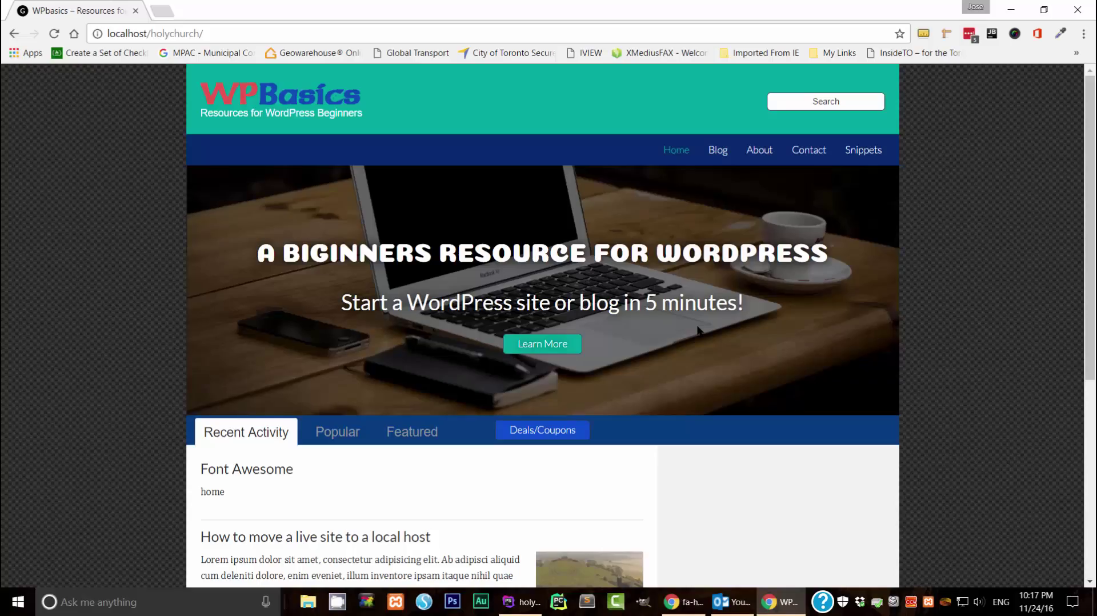
pyautogui.rightClick(677, 152)
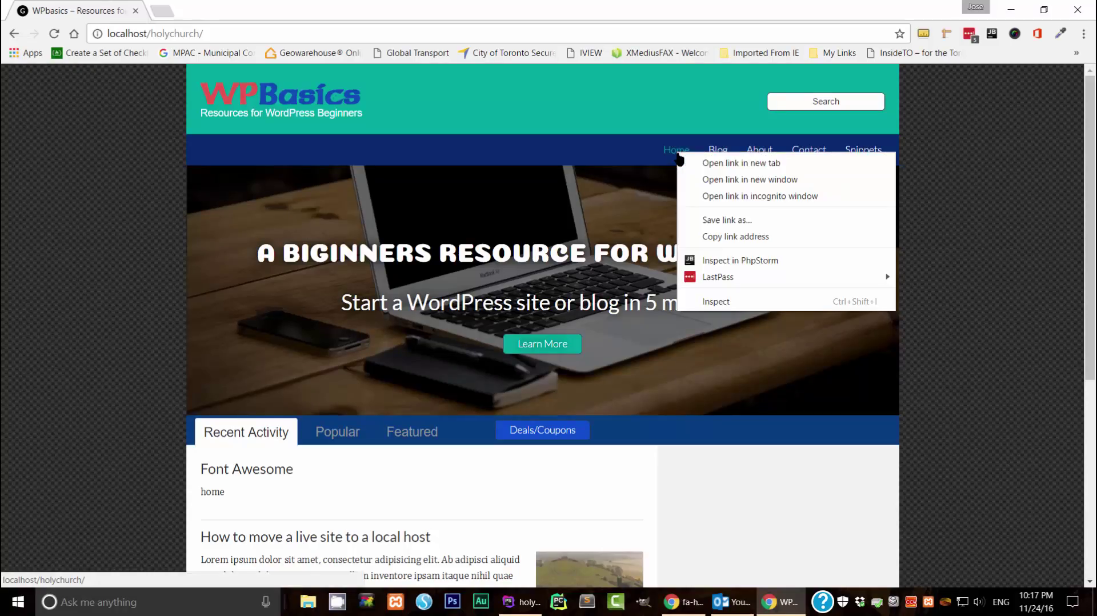
pyautogui.click(724, 301)
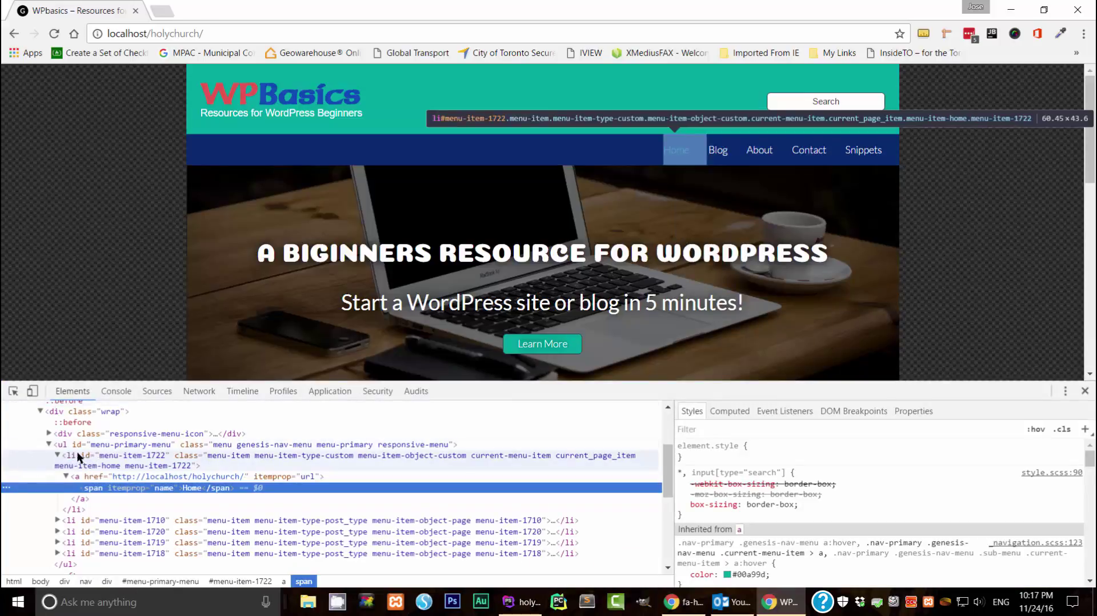
pyautogui.click(157, 455)
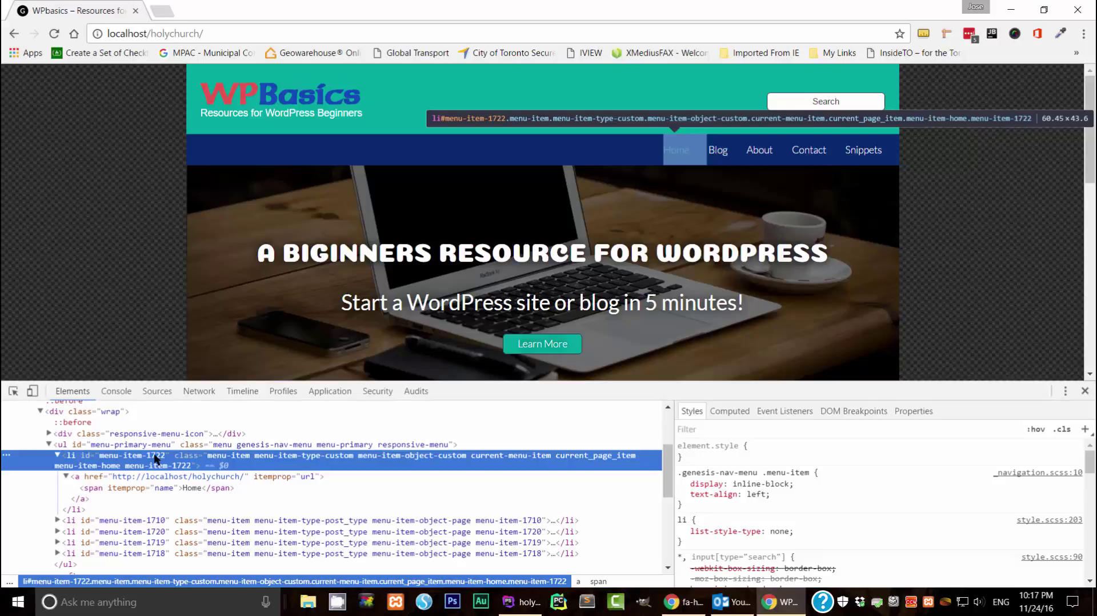
pyautogui.moveTo(875, 485)
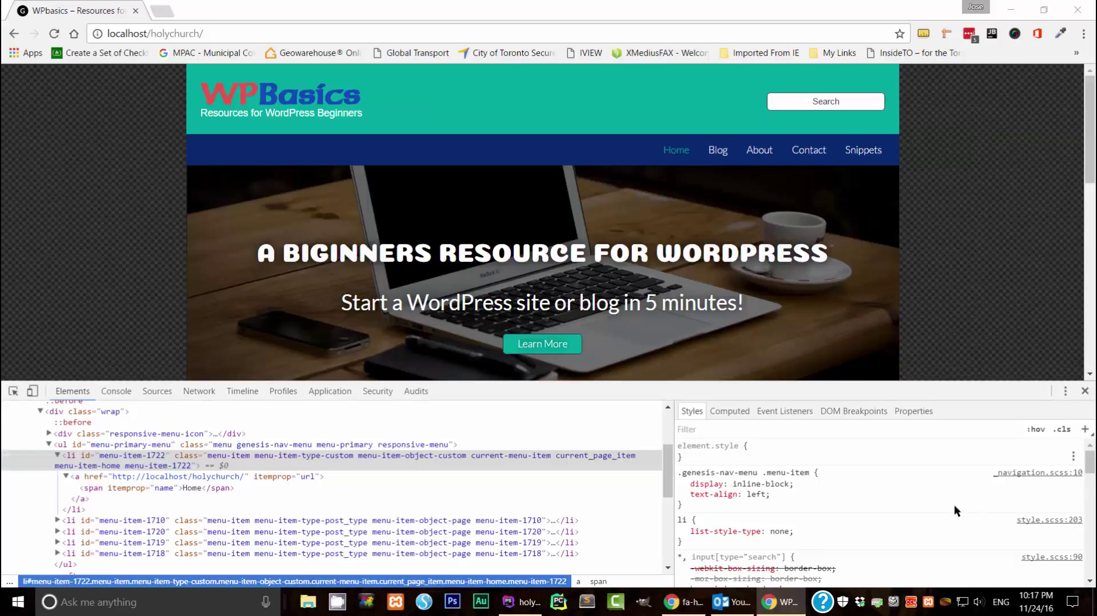
pyautogui.click(152, 455)
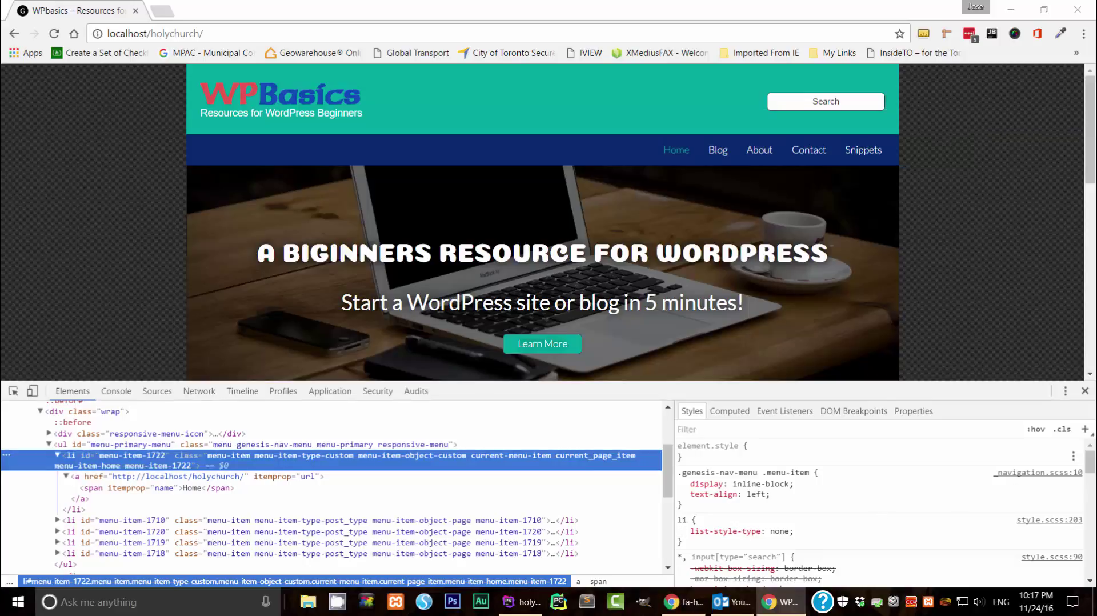
# Put the Home item's id into the Home rule's #menu-item selector in PhpStorm
pyautogui.click(520, 602)
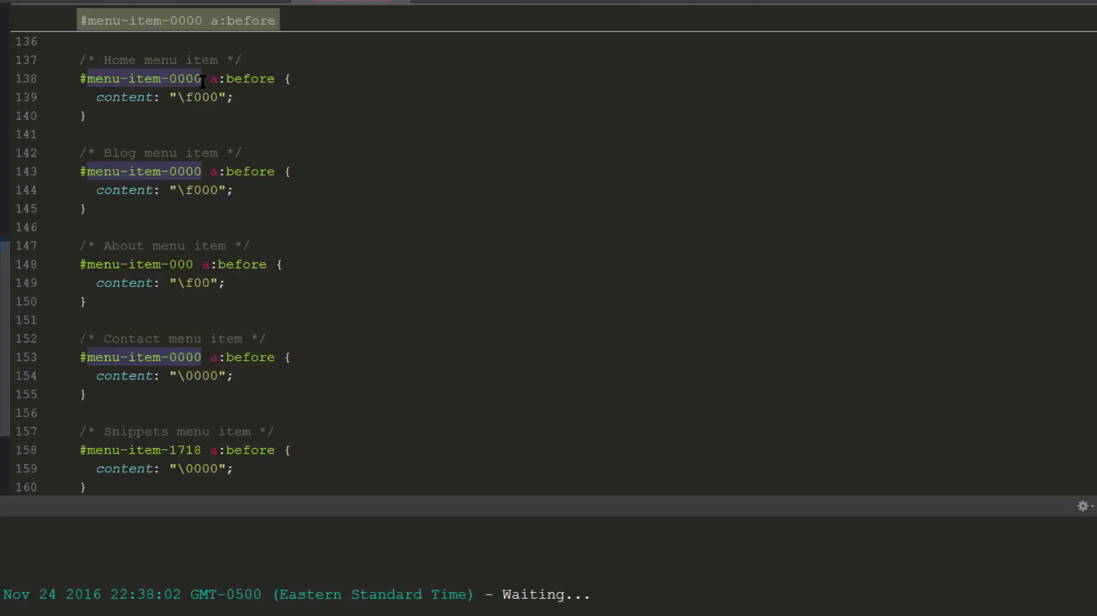
pyautogui.press('BackSpace')
pyautogui.press('BackSpace')
pyautogui.press('BackSpace')
pyautogui.press('BackSpace')
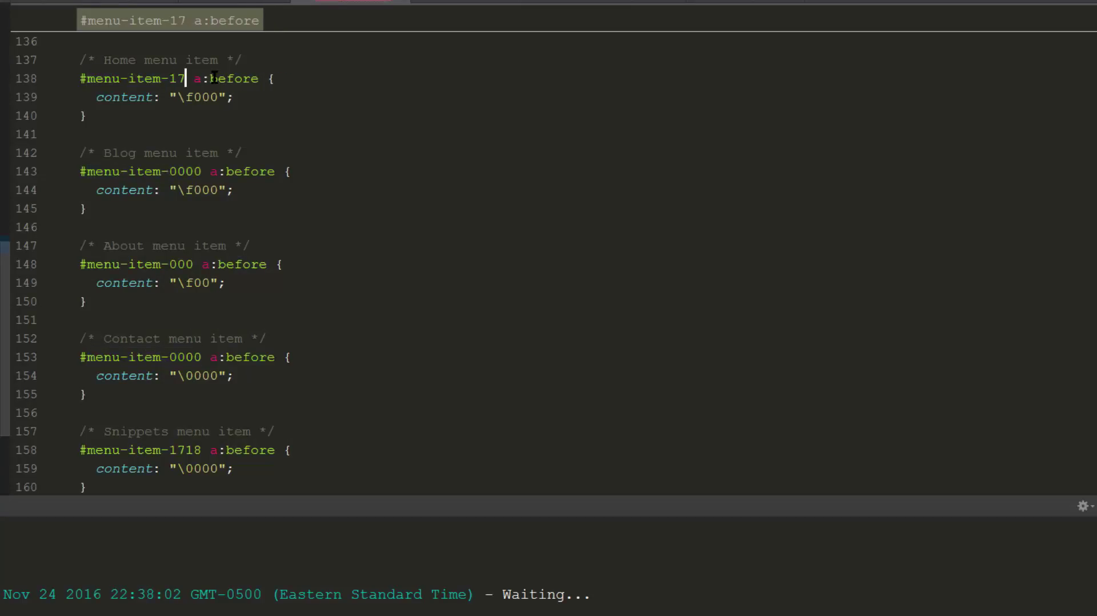
pyautogui.write('1712')
pyautogui.hotkey('alt', 'Tab')
pyautogui.hotkey('ctrl', 't')
# Go to the fontawesome.io icons page in the new tab
pyautogui.write('fontawesome.io')
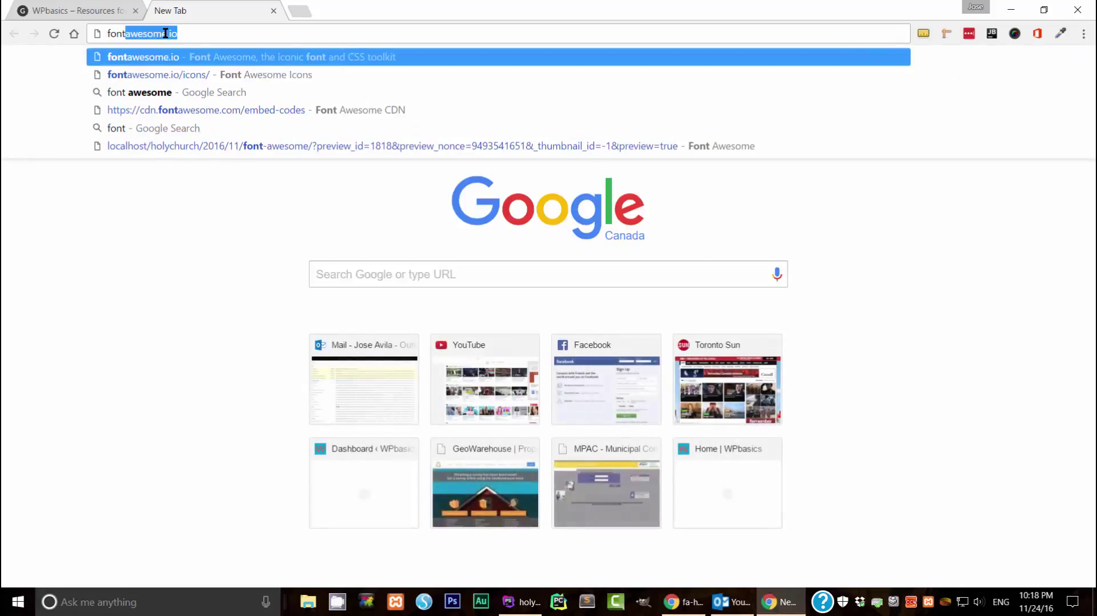
pyautogui.press('Down')
pyautogui.press('Return')
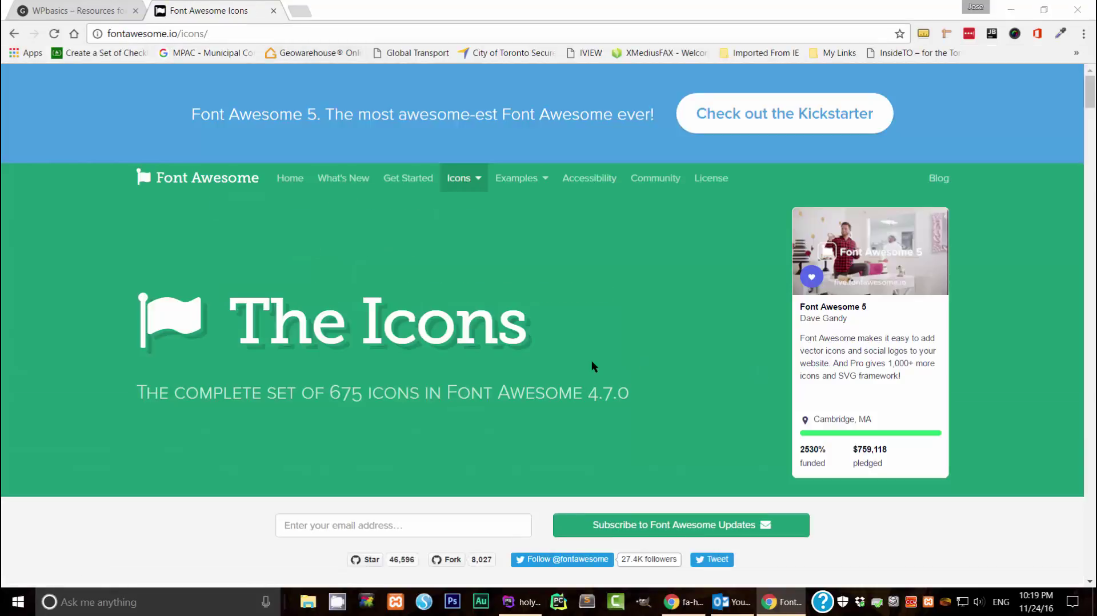
pyautogui.scroll(-5, 591, 361)
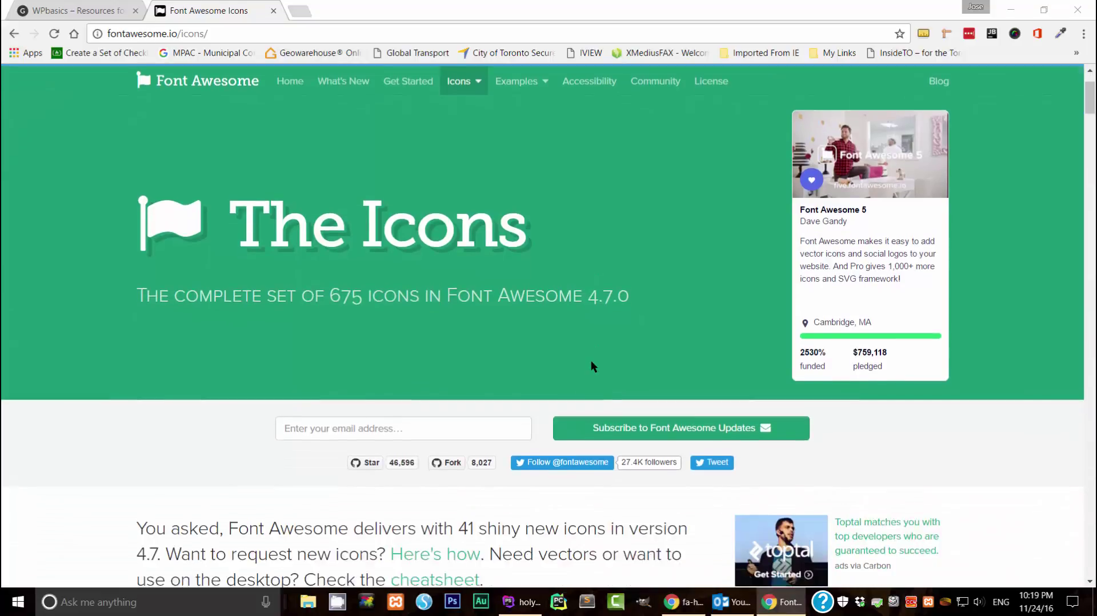
pyautogui.scroll(-3, 592, 362)
pyautogui.scroll(-2, 591, 362)
pyautogui.scroll(1, 262, 194)
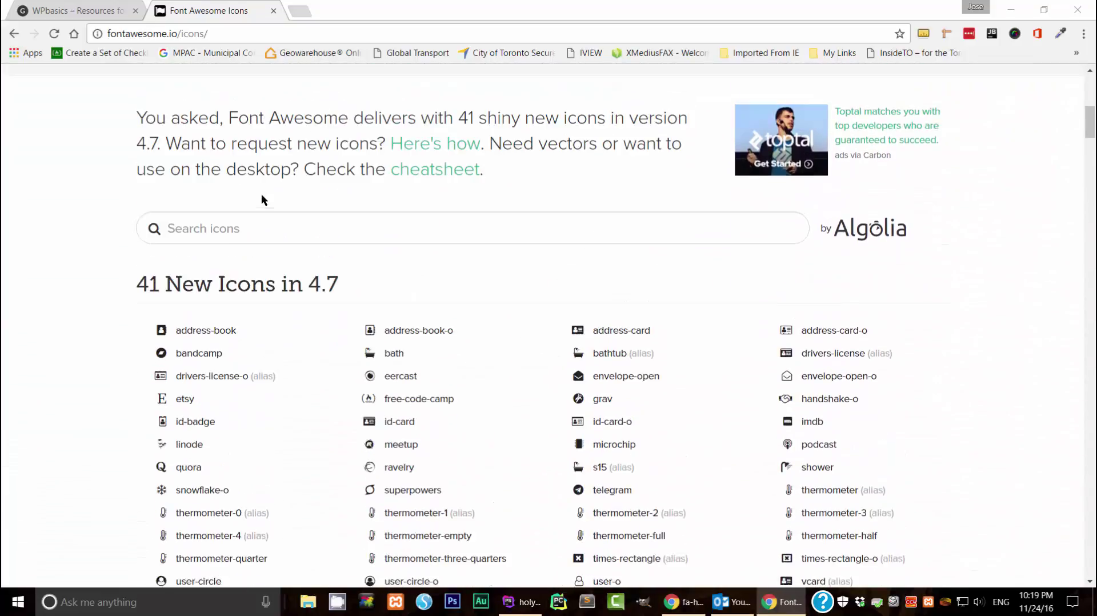
# Search for 'home', open the fa-home icon and select its Unicode f015
pyautogui.click(246, 234)
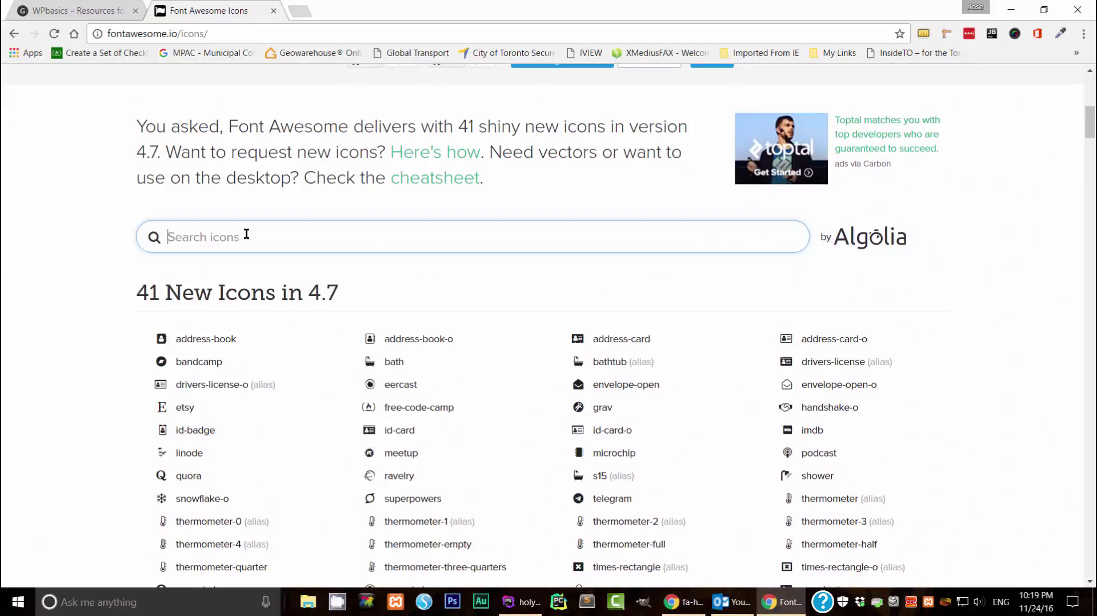
pyautogui.write('home')
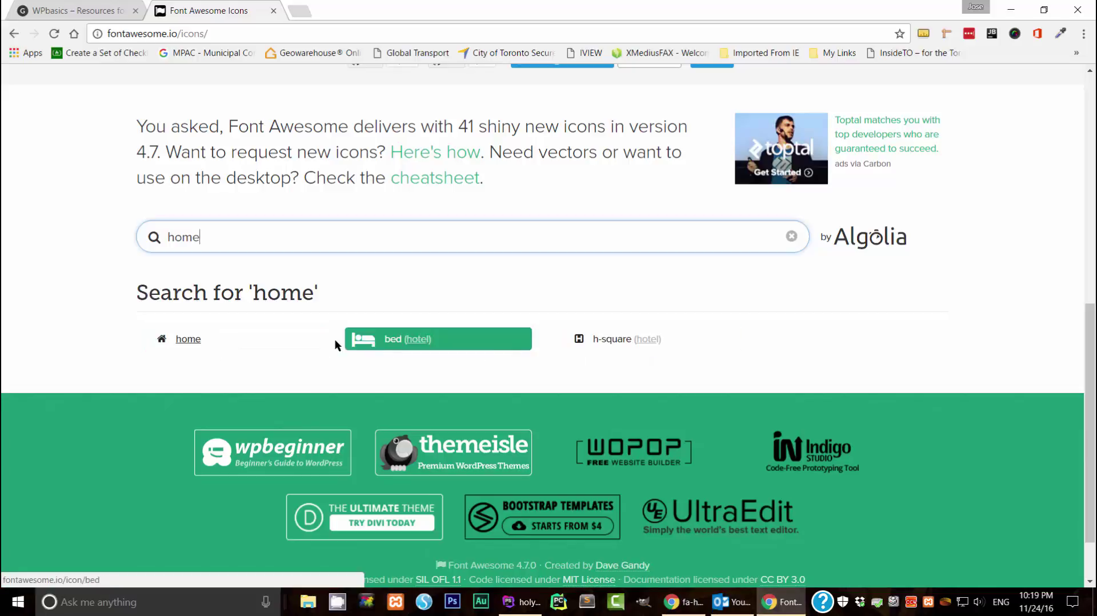
pyautogui.click(197, 339)
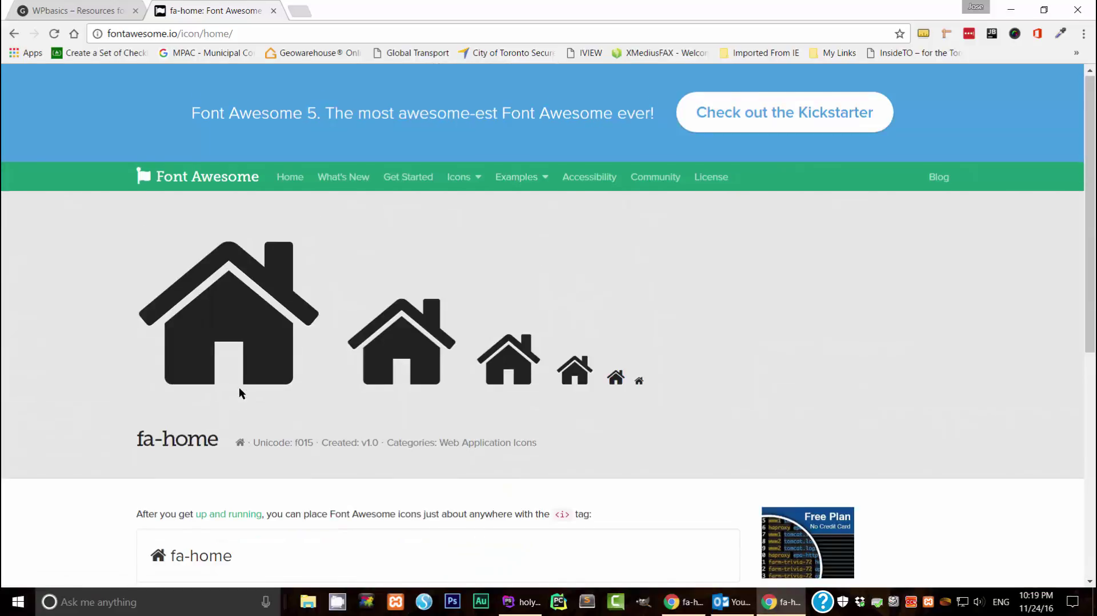
pyautogui.scroll(-4, 239, 389)
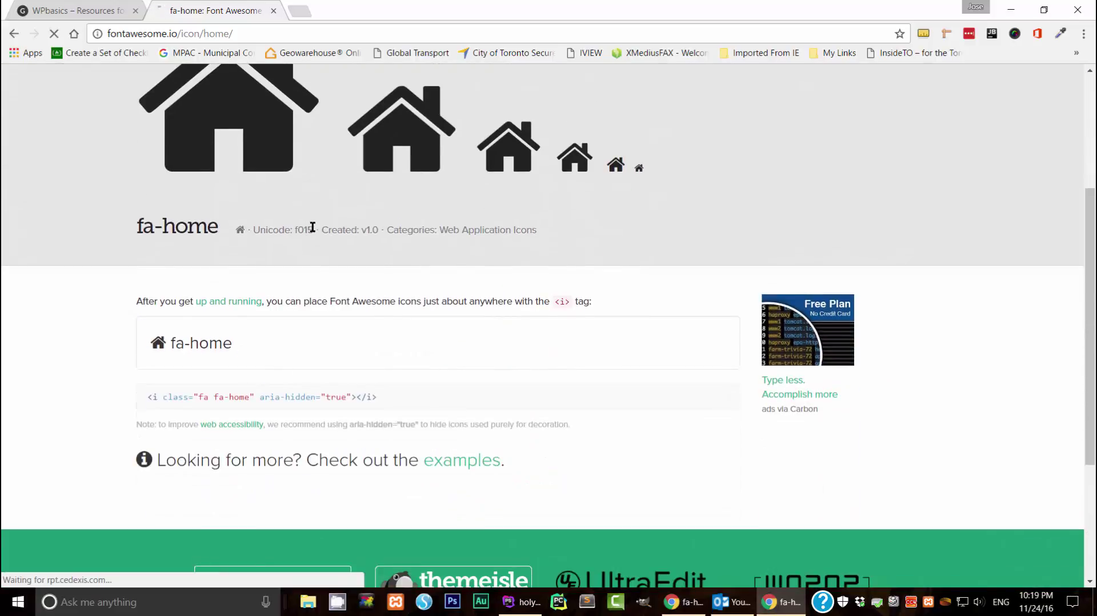
pyautogui.moveTo(313, 230); pyautogui.dragTo(294, 229)
pyautogui.hotkey('ctrl', 'c')
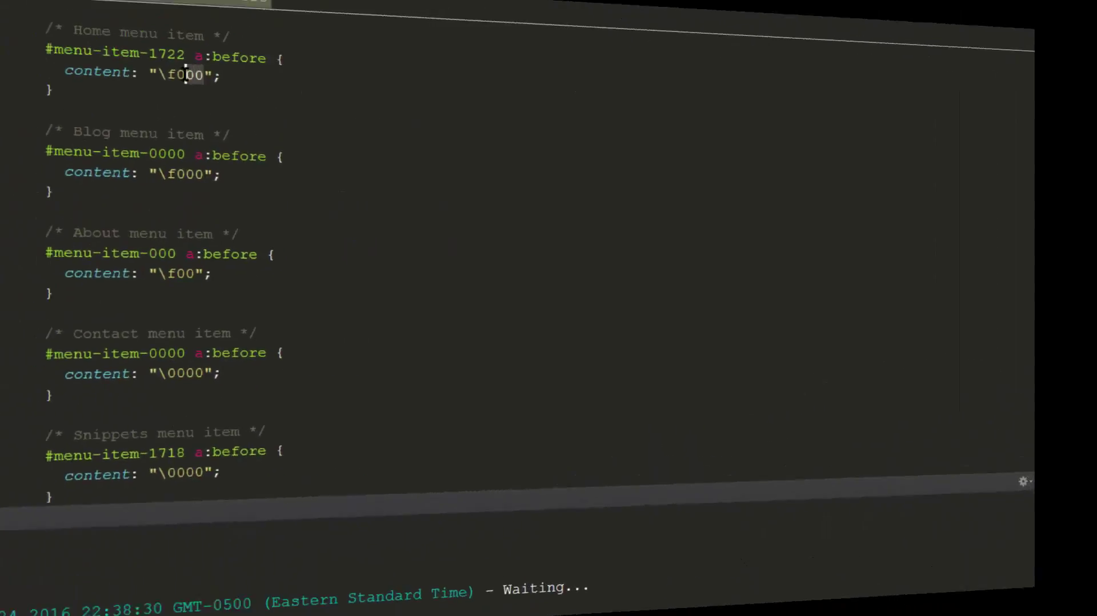
# Replace the Home rule's f000 placeholder with f015 and save navigation.scss
pyautogui.moveTo(218, 90); pyautogui.dragTo(186, 90)
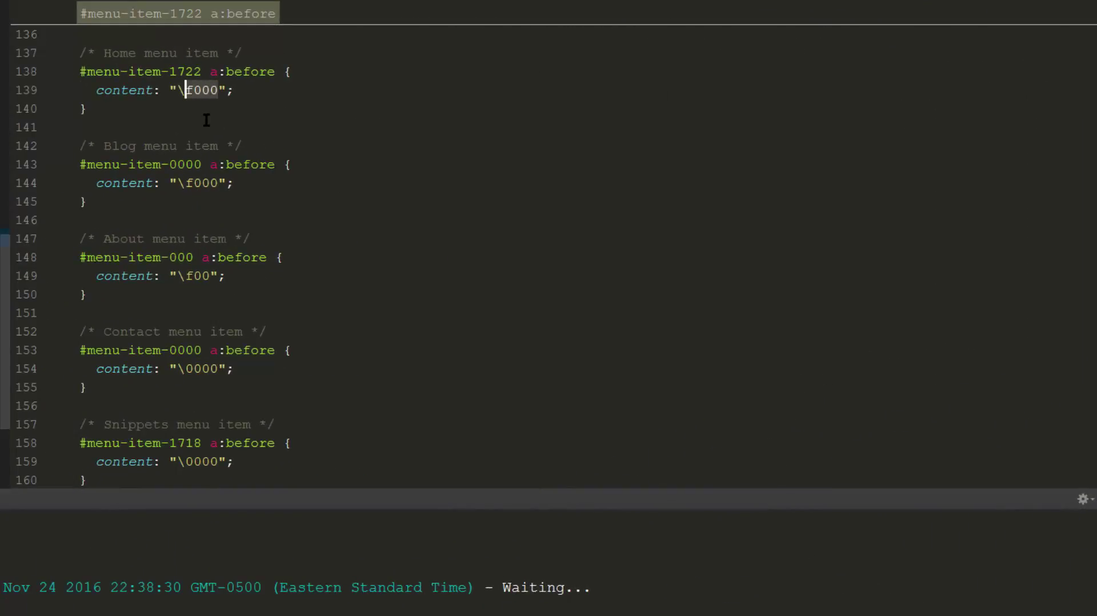
pyautogui.hotkey('ctrl', 'v')
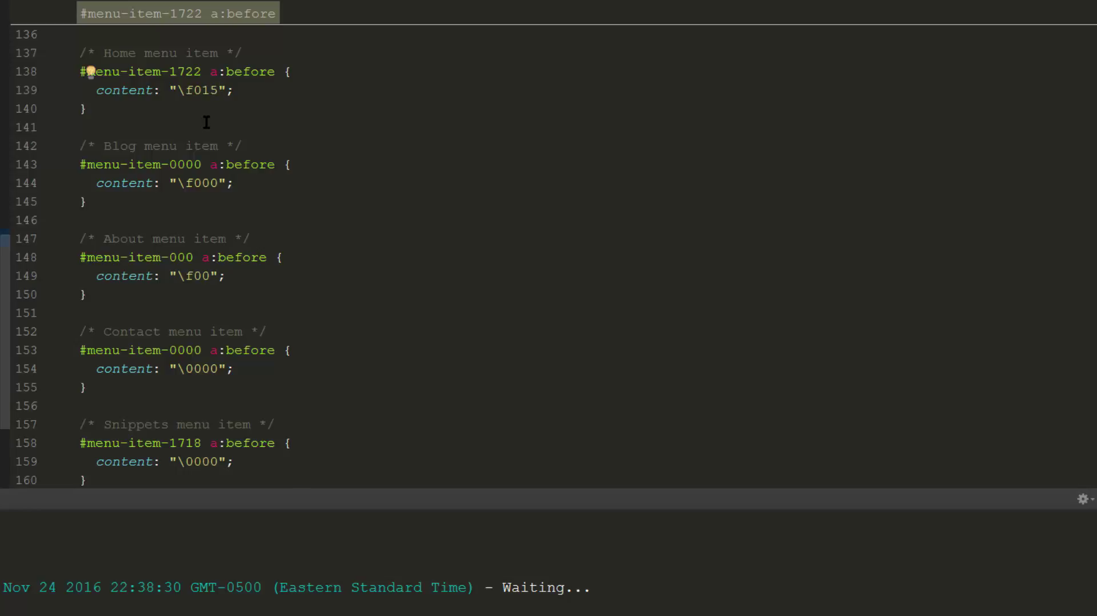
pyautogui.hotkey('ctrl', 's')
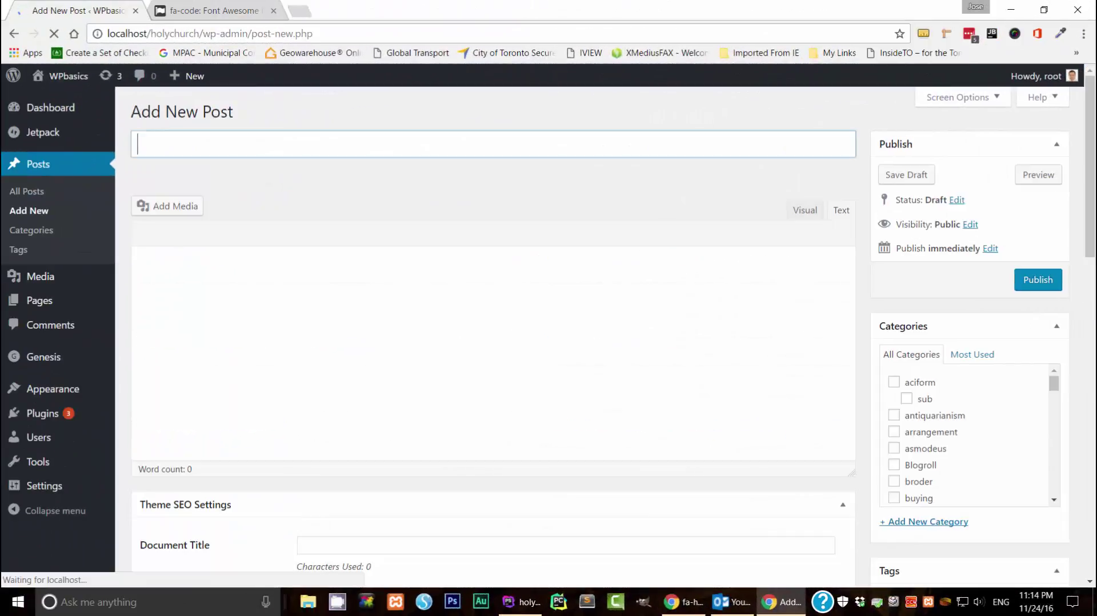
# Title the post 'new post' and type an empty <i></i> tag in the body
pyautogui.click(171, 143)
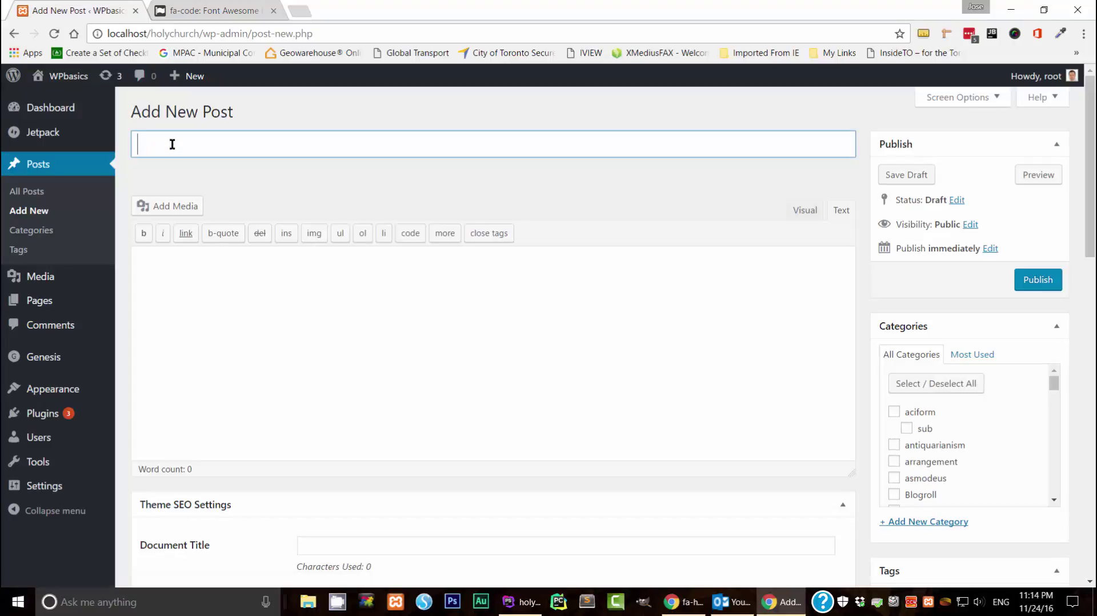
pyautogui.write('new post')
pyautogui.press('Tab')
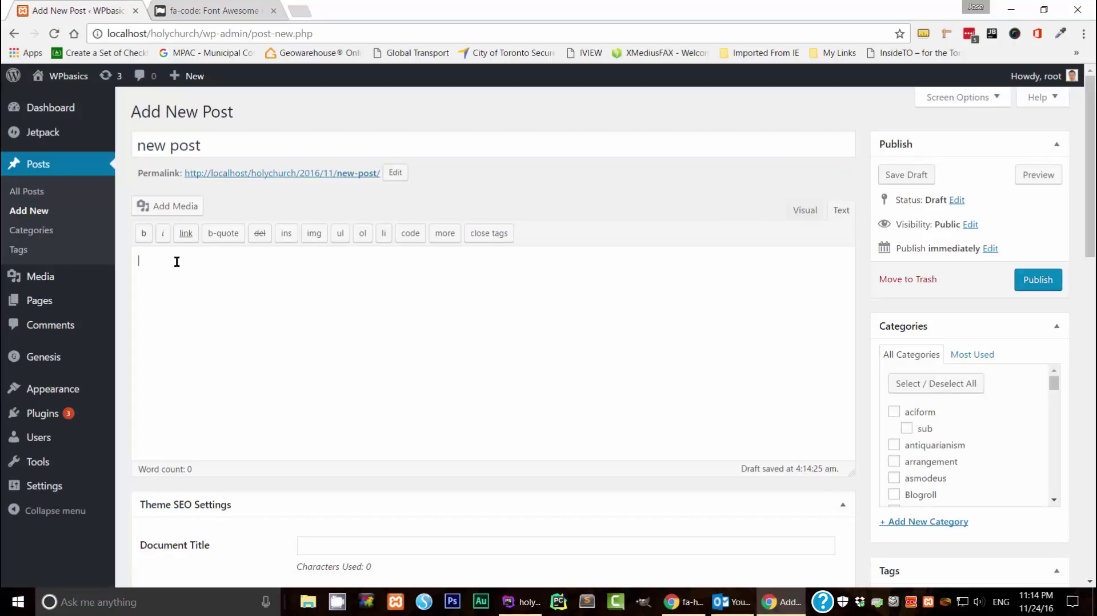
pyautogui.write('<><>/')
pyautogui.write('i')
pyautogui.press('Left')
pyautogui.press('Left')
pyautogui.press('Left')
pyautogui.click(207, 12)
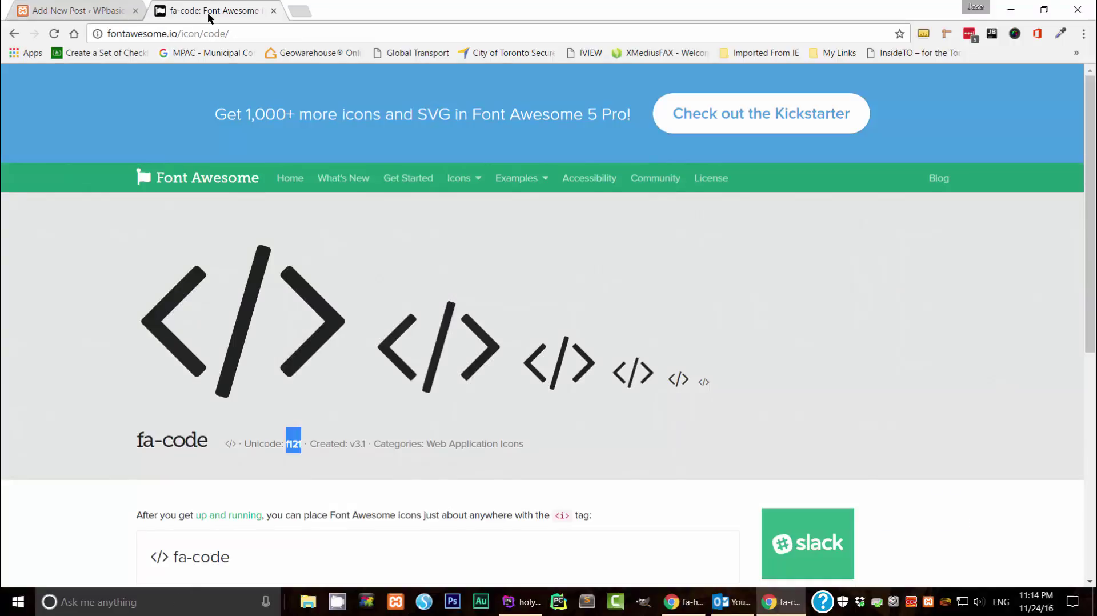
# Search the Font Awesome icon list for 'phone'
pyautogui.click(457, 179)
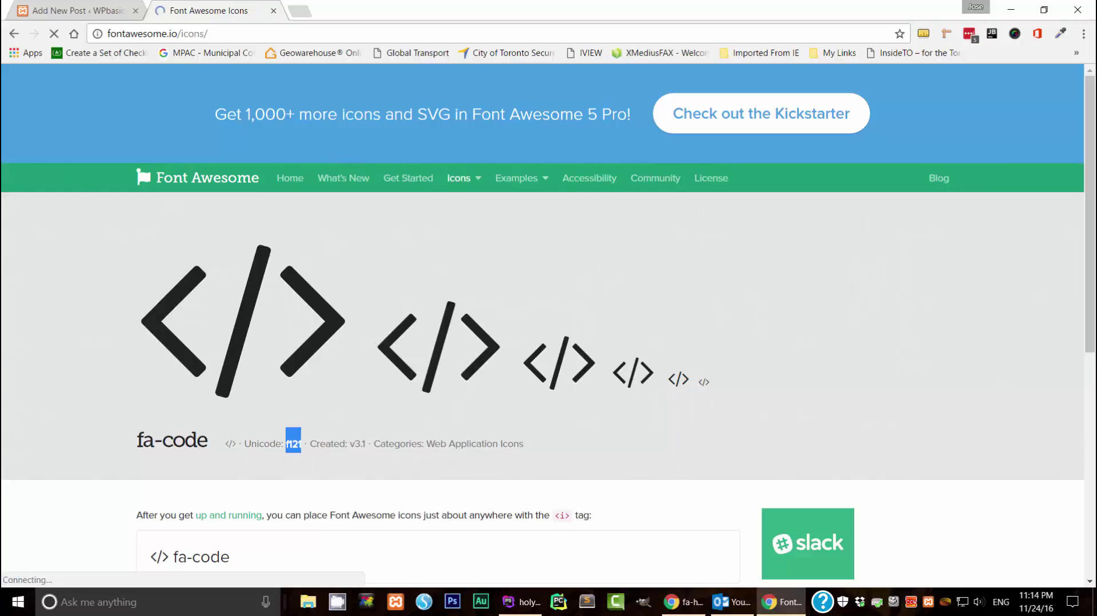
pyautogui.scroll(-6, 1024, 371)
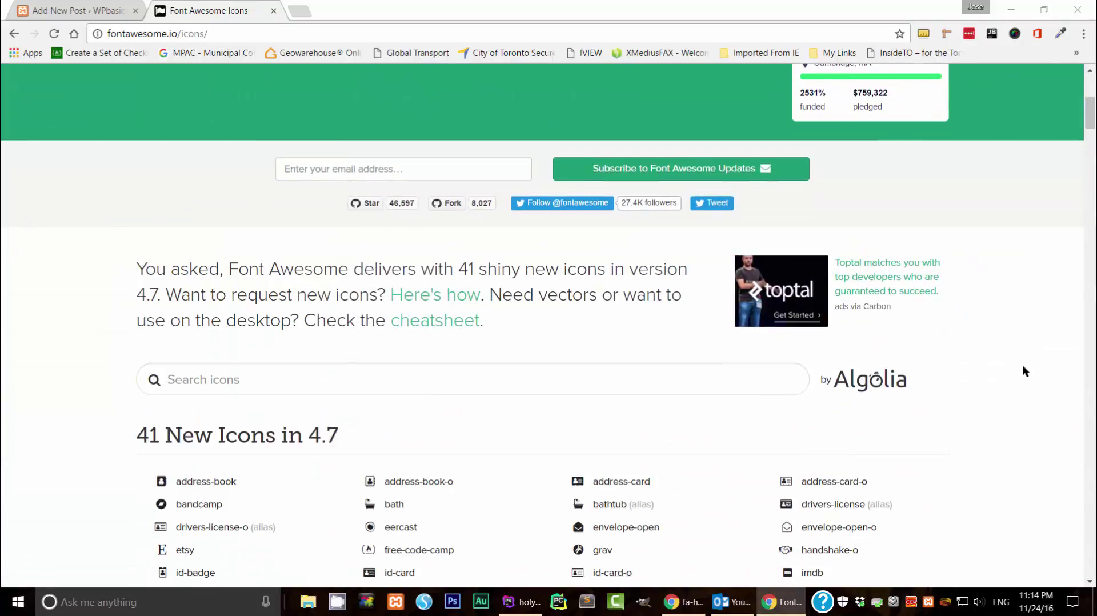
pyautogui.click(235, 382)
pyautogui.write('phone')
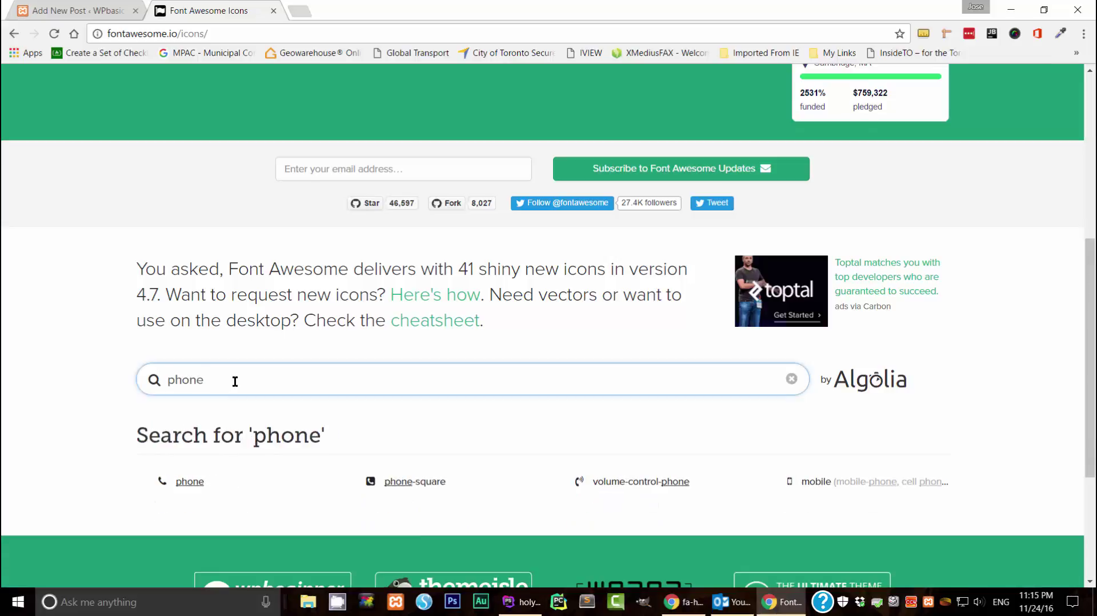
# Pick up the 'fa fa-phone' class from the phone icon page for the post's empty <i> tag
pyautogui.click(190, 484)
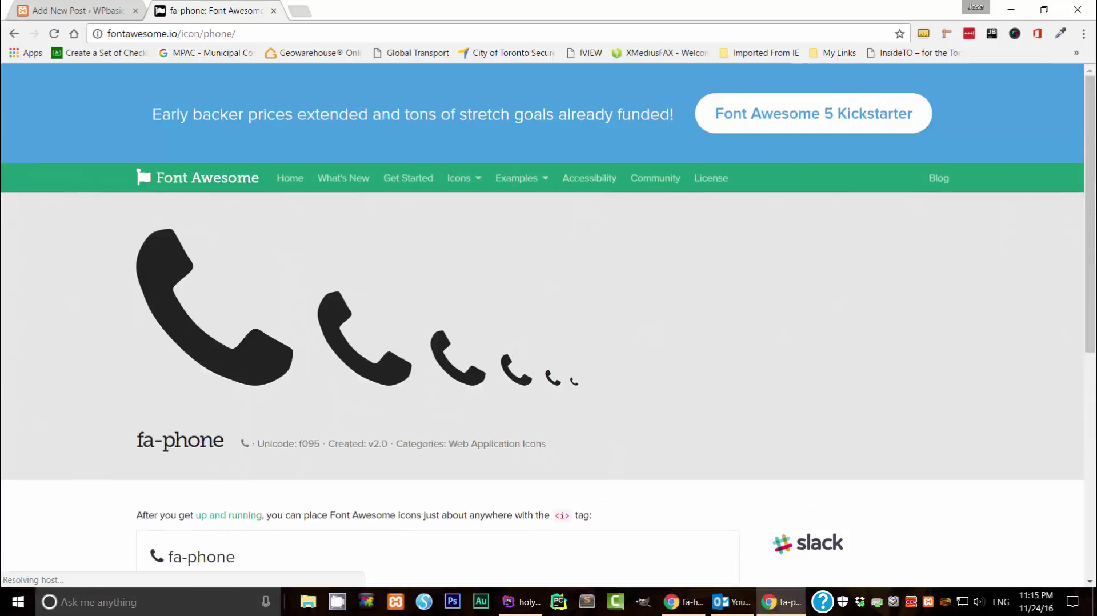
pyautogui.scroll(-3, 557, 388)
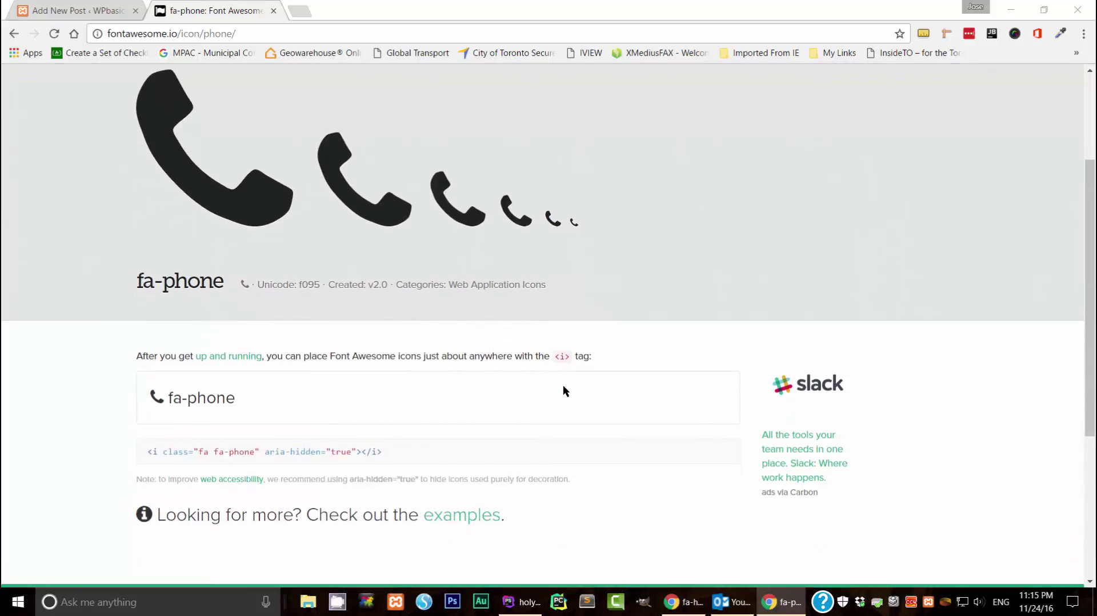
pyautogui.moveTo(255, 397); pyautogui.dragTo(201, 396)
pyautogui.hotkey('ctrl', 'c')
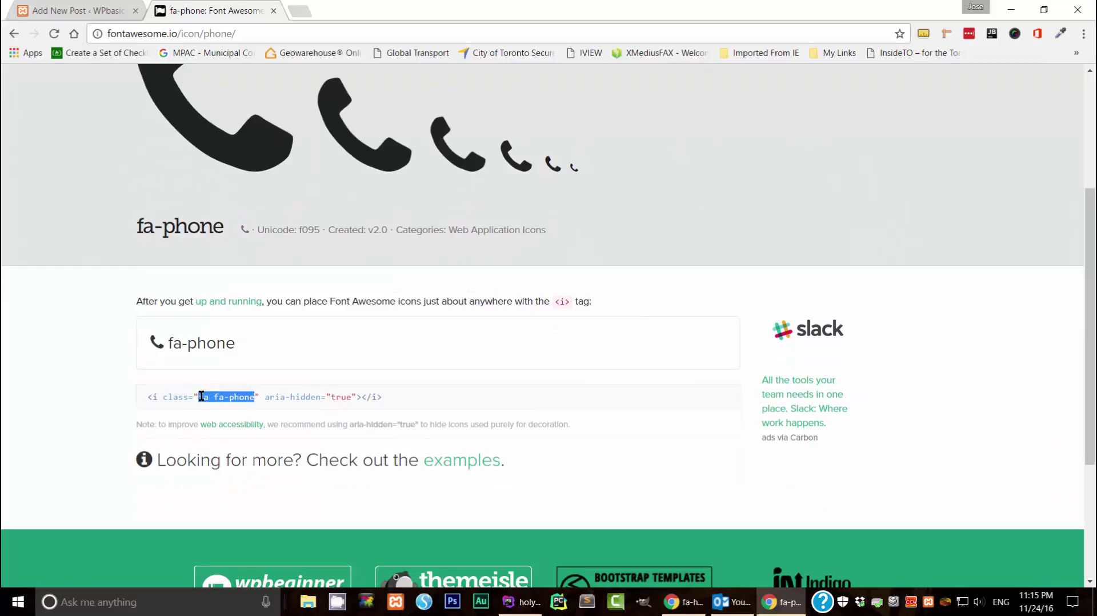
pyautogui.click(80, 12)
pyautogui.click(148, 260)
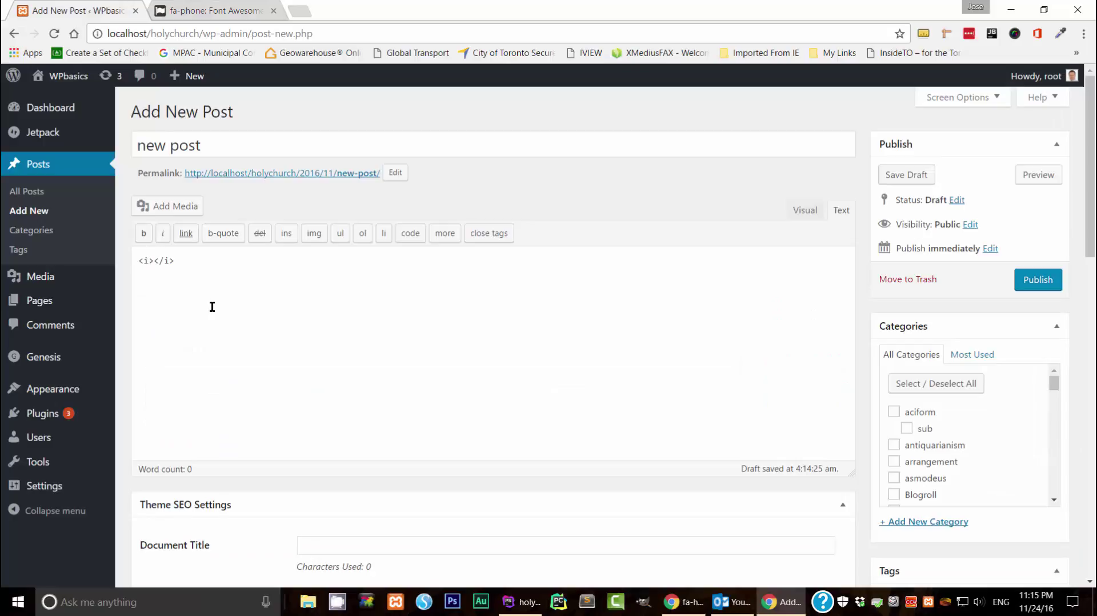
# Give the <i> tag class="fa fa-phone" and style="margin-right:7px"
pyautogui.hotkey('ctrl', 'v')
pyautogui.click(149, 260)
pyautogui.write('class')
pyautogui.write('=')
pyautogui.write('"')
pyautogui.press('Right')
pyautogui.write('" ')
pyautogui.write('st')
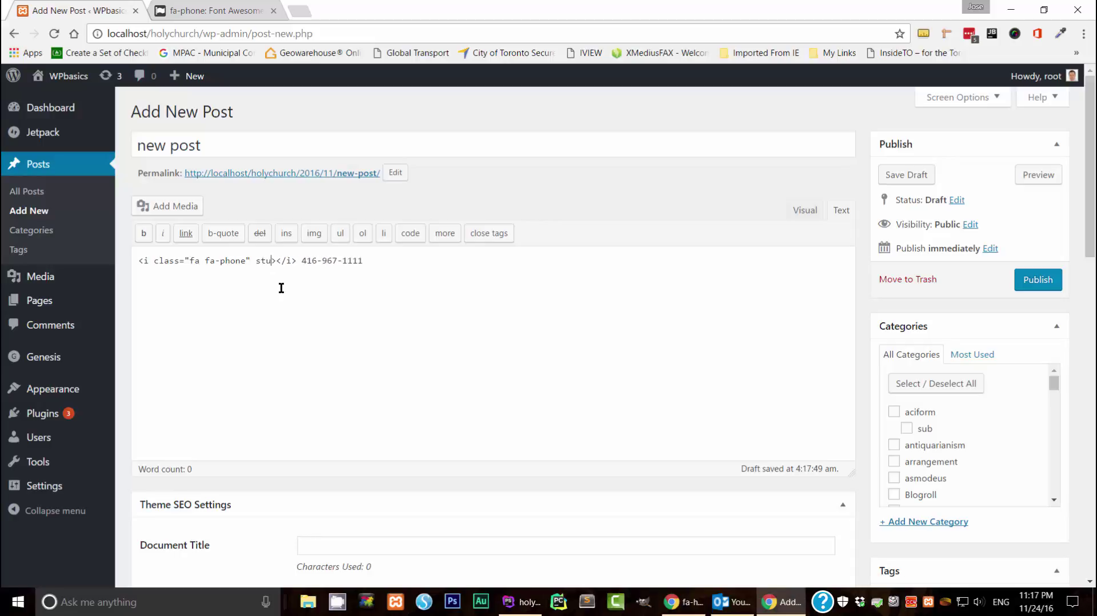
pyautogui.write('ule')
pyautogui.press('BackSpace')
pyautogui.press('BackSpace')
pyautogui.press('BackSpace')
pyautogui.write('yle=')
pyautogui.write('""')
pyautogui.press('Left')
pyautogui.write('ma')
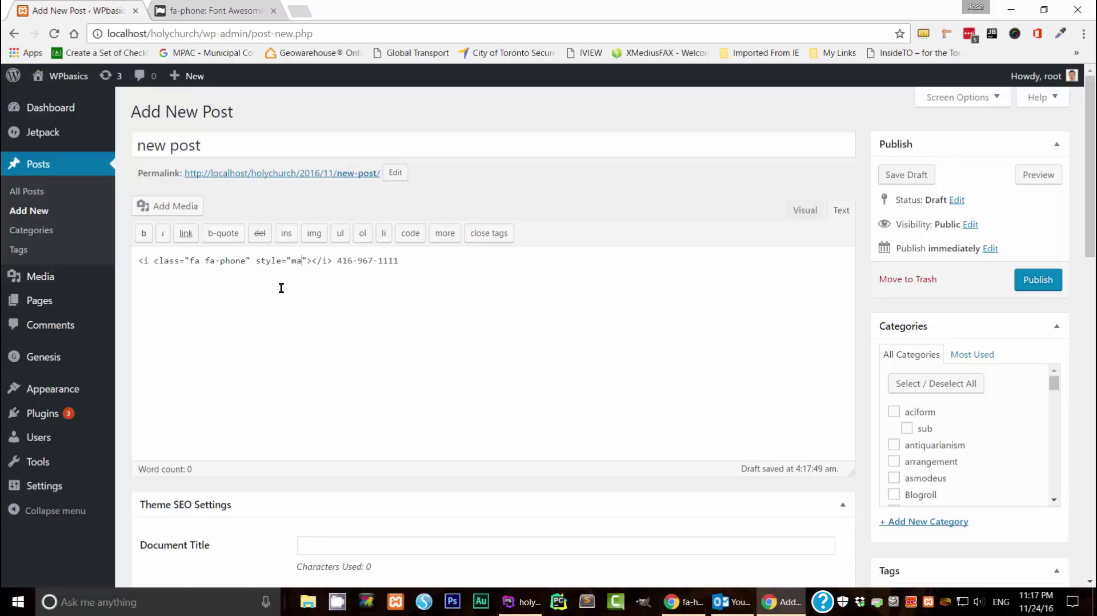
pyautogui.write('rgit')
pyautogui.write('-right')
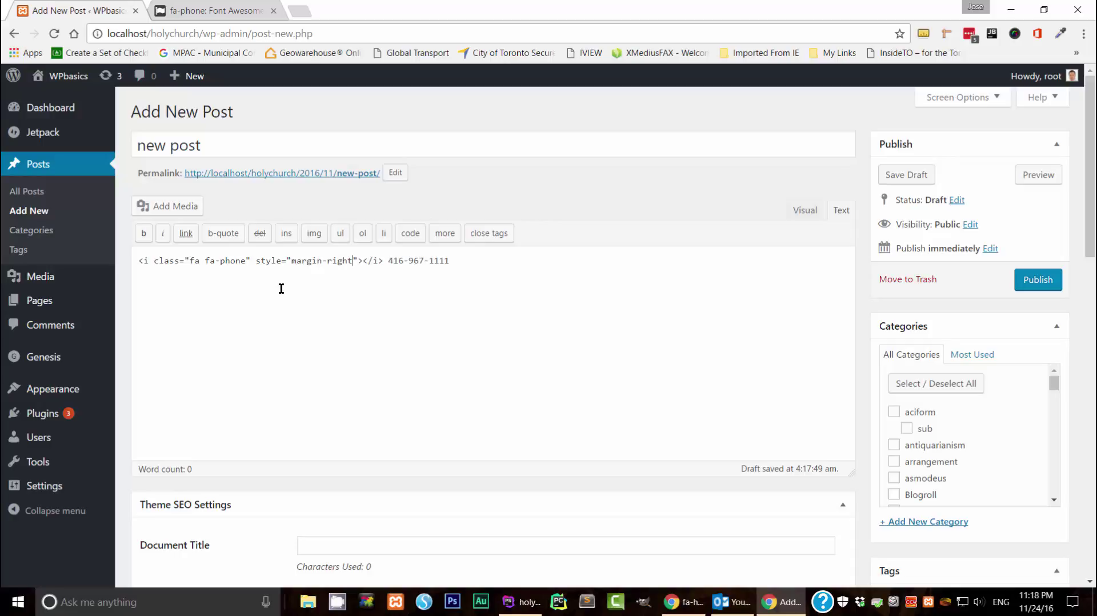
pyautogui.write(':')
pyautogui.write('7px')
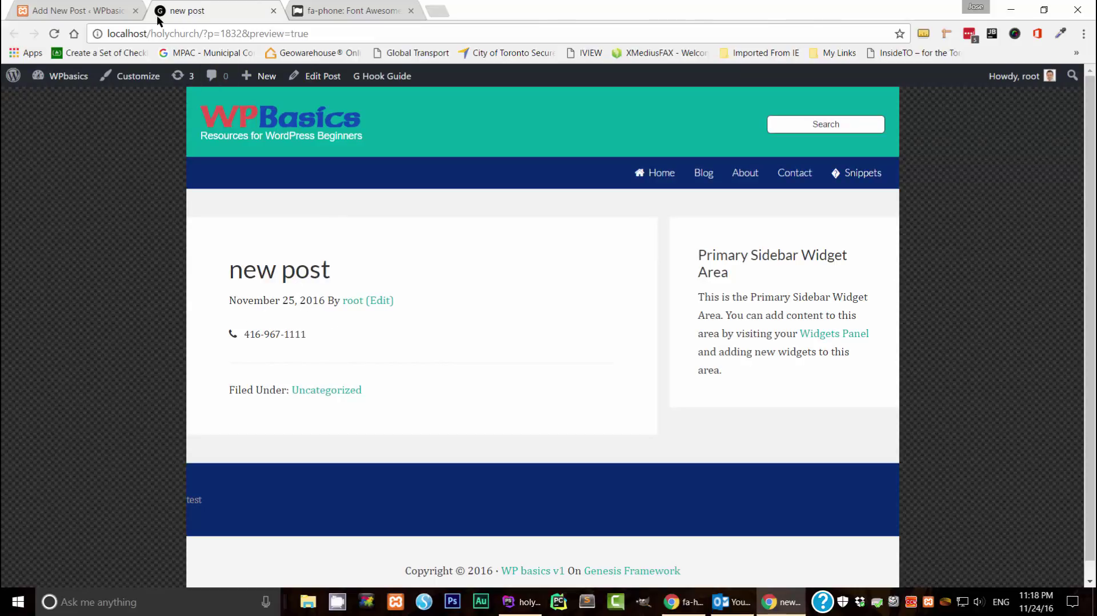
pyautogui.click(109, 9)
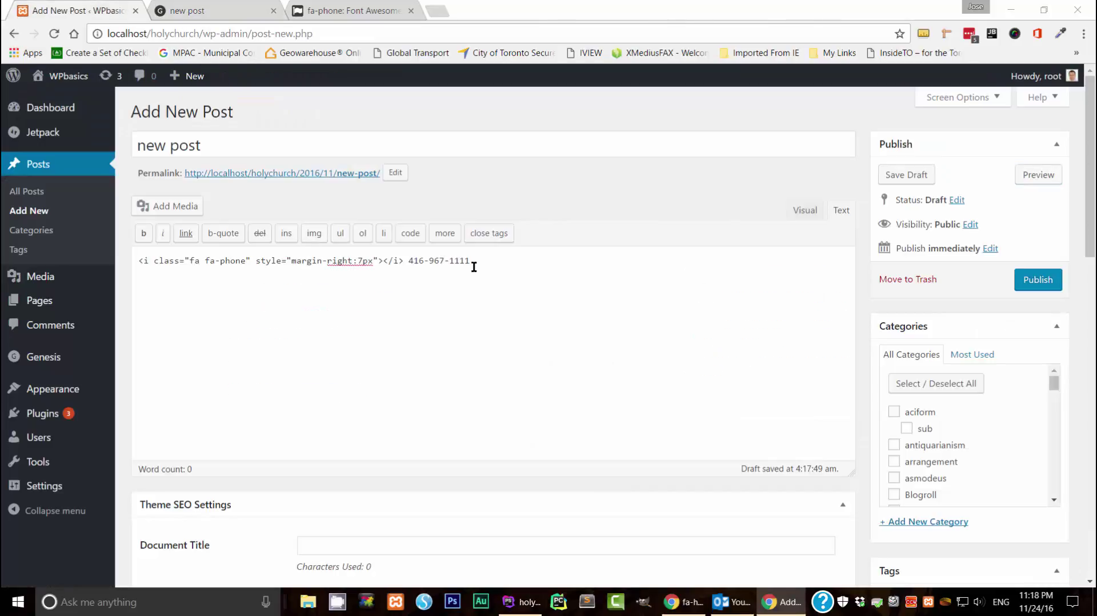
pyautogui.moveTo(472, 262); pyautogui.dragTo(132, 253)
pyautogui.hotkey('ctrl', 'c')
pyautogui.click(503, 260)
pyautogui.press('Return')
pyautogui.hotkey('ctrl', 'v')
pyautogui.press('BackSpace')
pyautogui.press('BackSpace')
pyautogui.press('BackSpace')
pyautogui.press('BackSpace')
pyautogui.press('BackSpace')
pyautogui.press('BackSpace')
pyautogui.write('email')
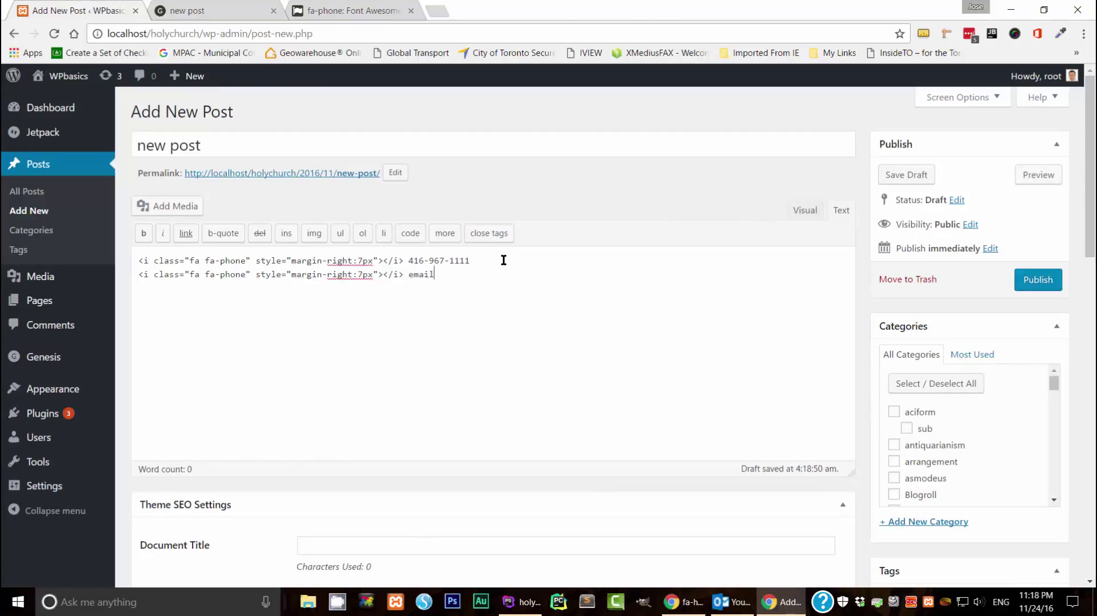
pyautogui.write('@email.com')
# Change the second line's icon class to fa-envelope and preview the post
pyautogui.doubleClick(240, 275)
pyautogui.write('envelope')
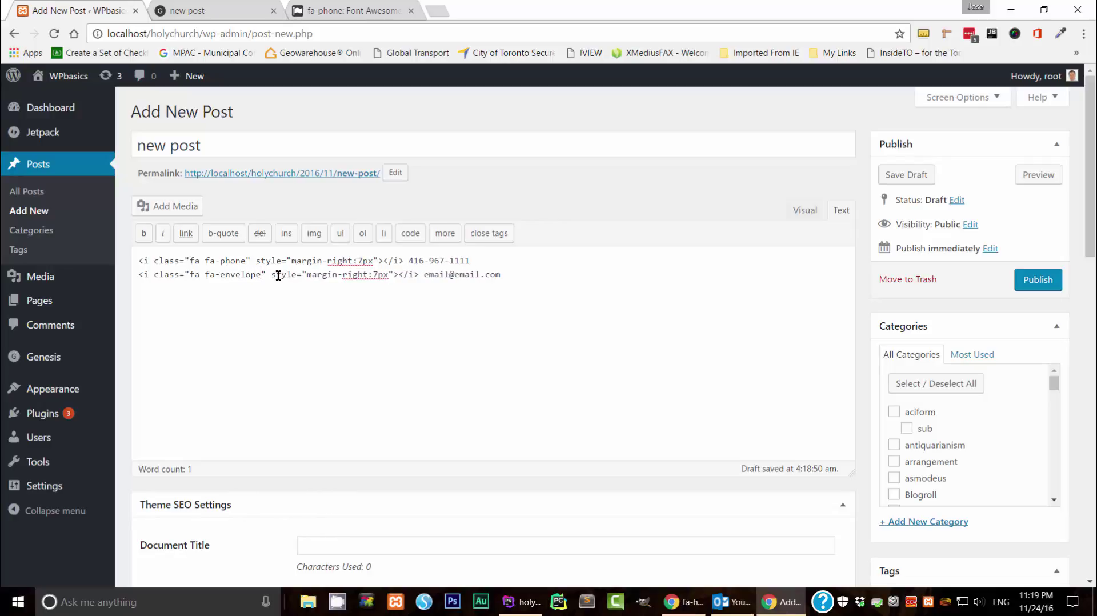
pyautogui.click(1038, 174)
pyautogui.click(240, 12)
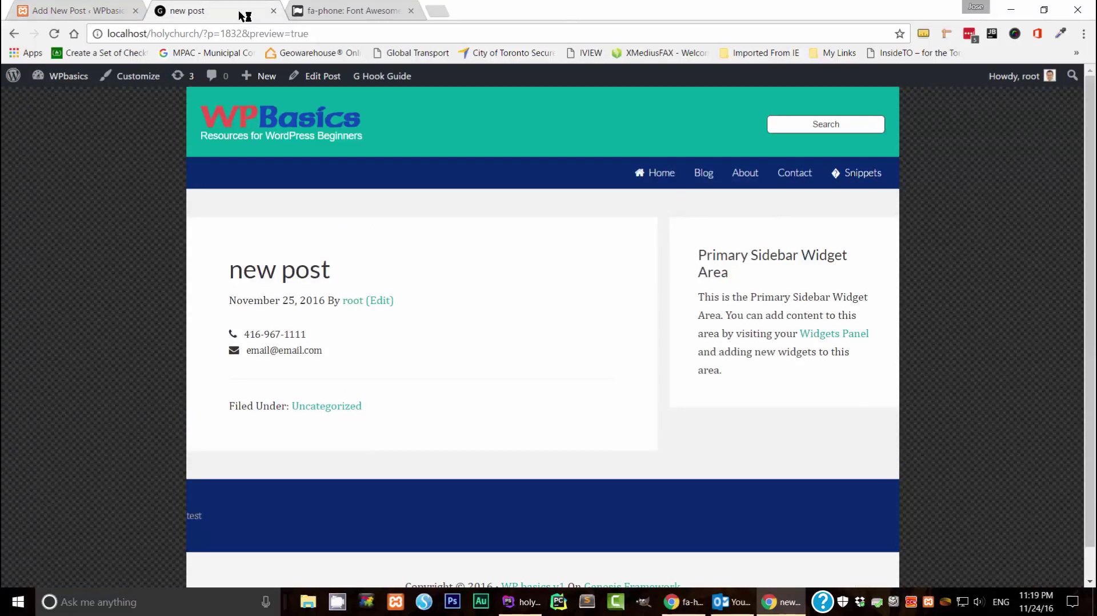
# Switch between the post preview and the Add New Post editor, ending in the editor
pyautogui.click(117, 13)
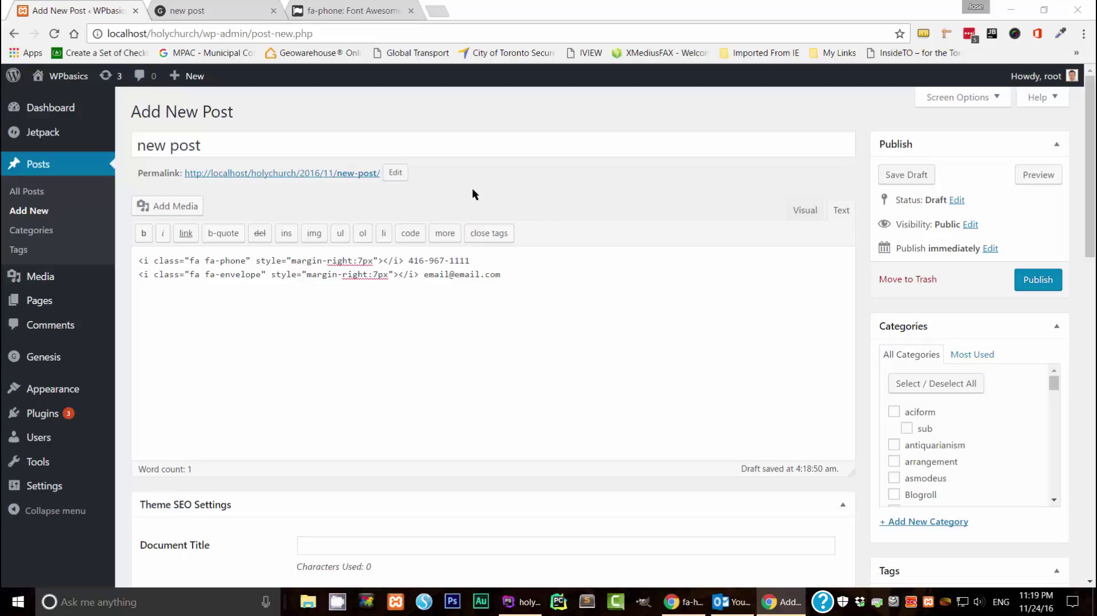
pyautogui.click(205, 14)
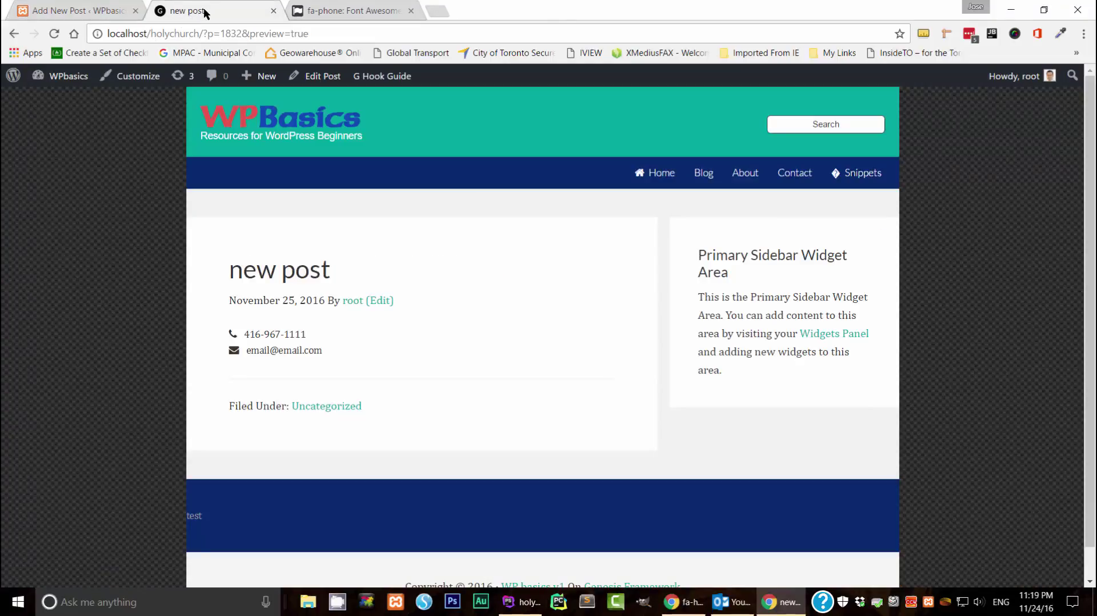
pyautogui.click(96, 13)
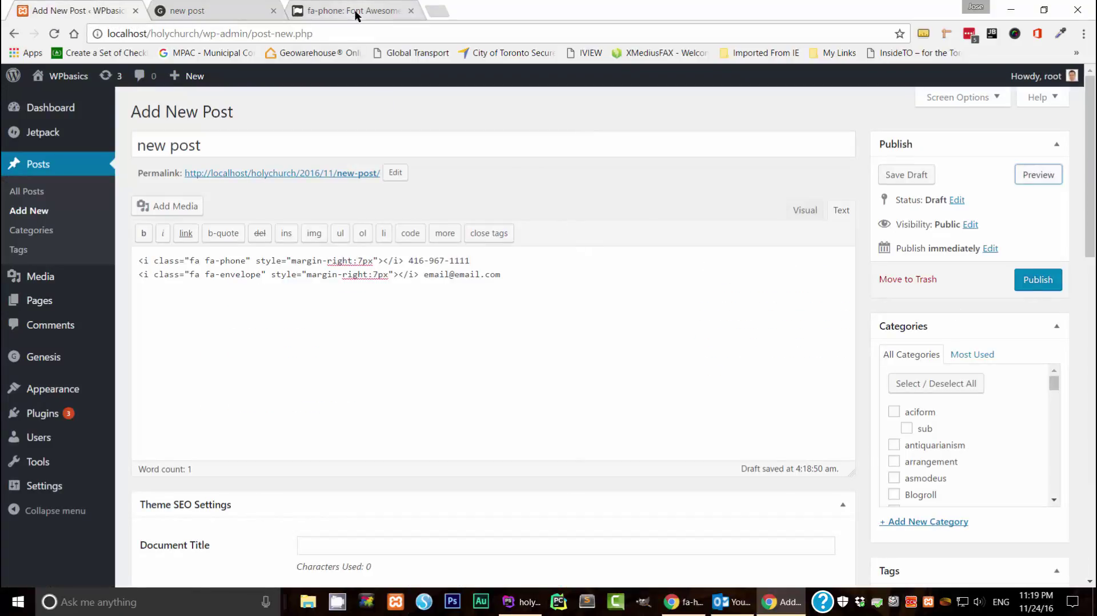
# Reload the fa-phone page and go back to Font Awesome's full Icons list
pyautogui.click(355, 13)
pyautogui.press('F5')
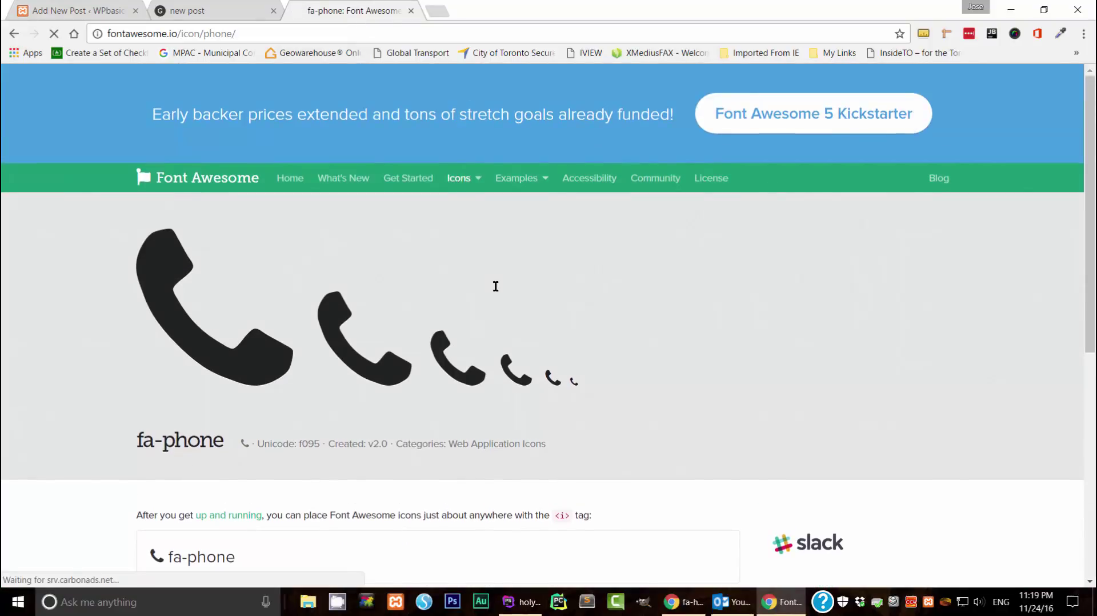
pyautogui.hotkey('alt', 'Left')
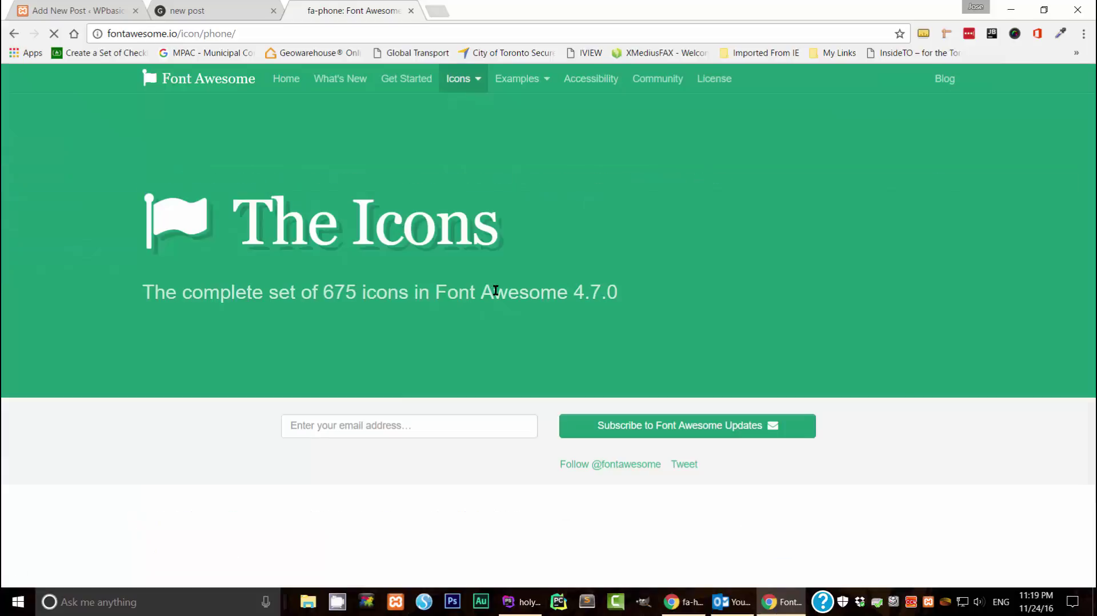